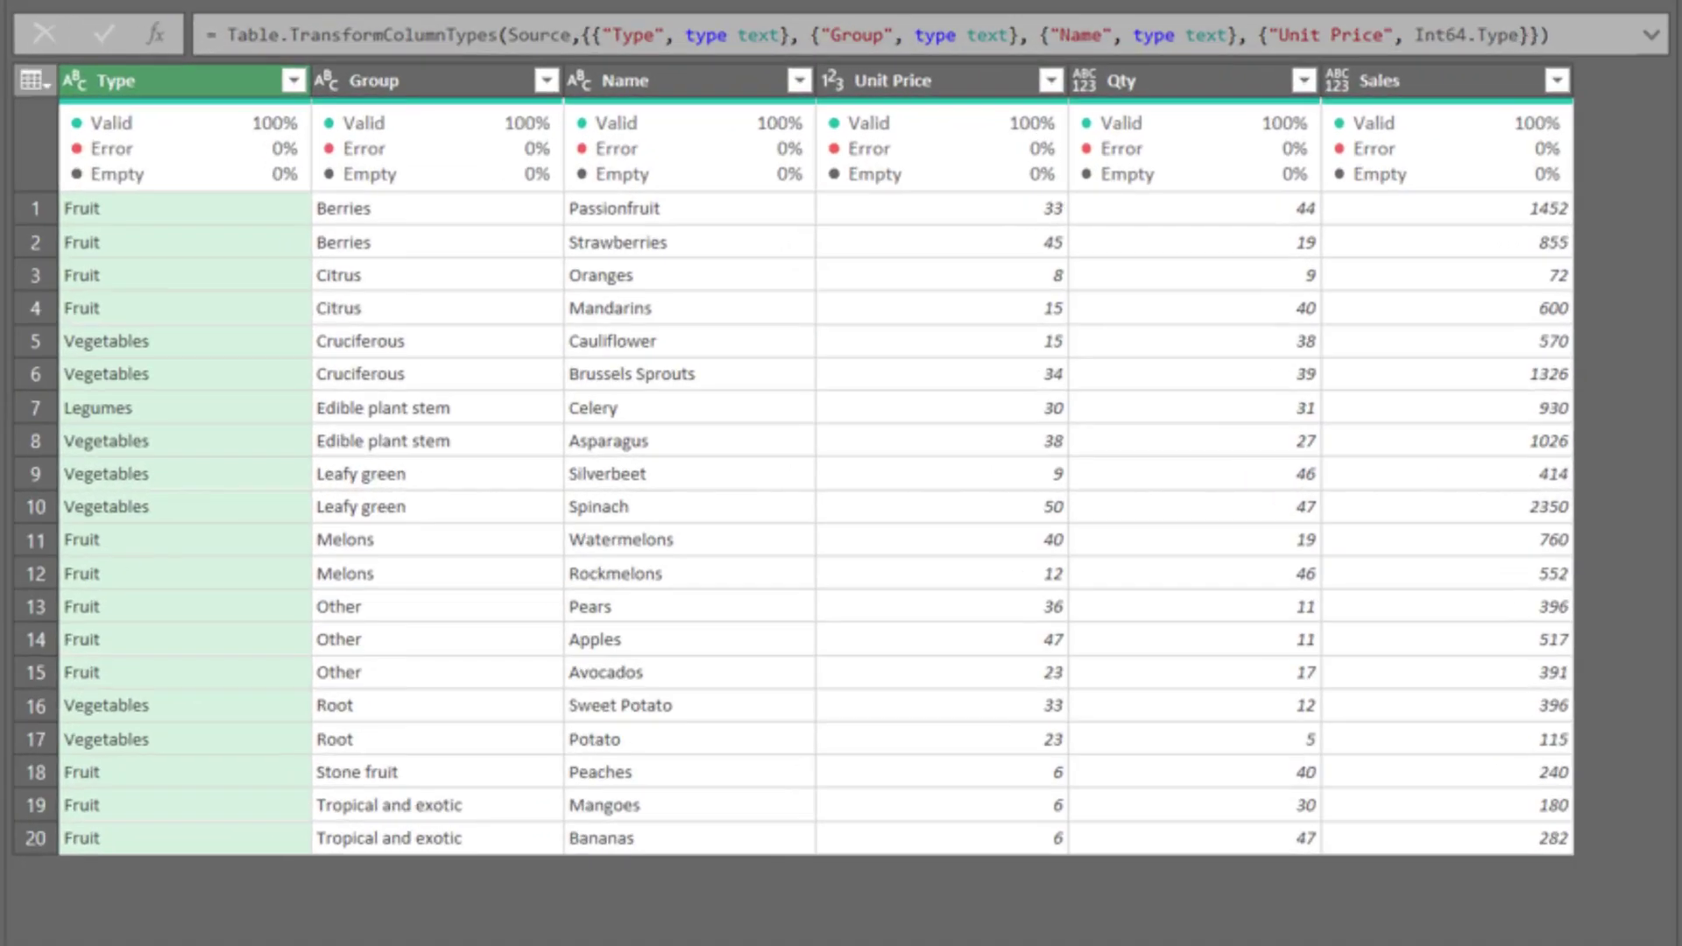
Add a custom column named 0.00% with the formula [Sales]*0 and give it the type Currency.Type.
click(258, 207)
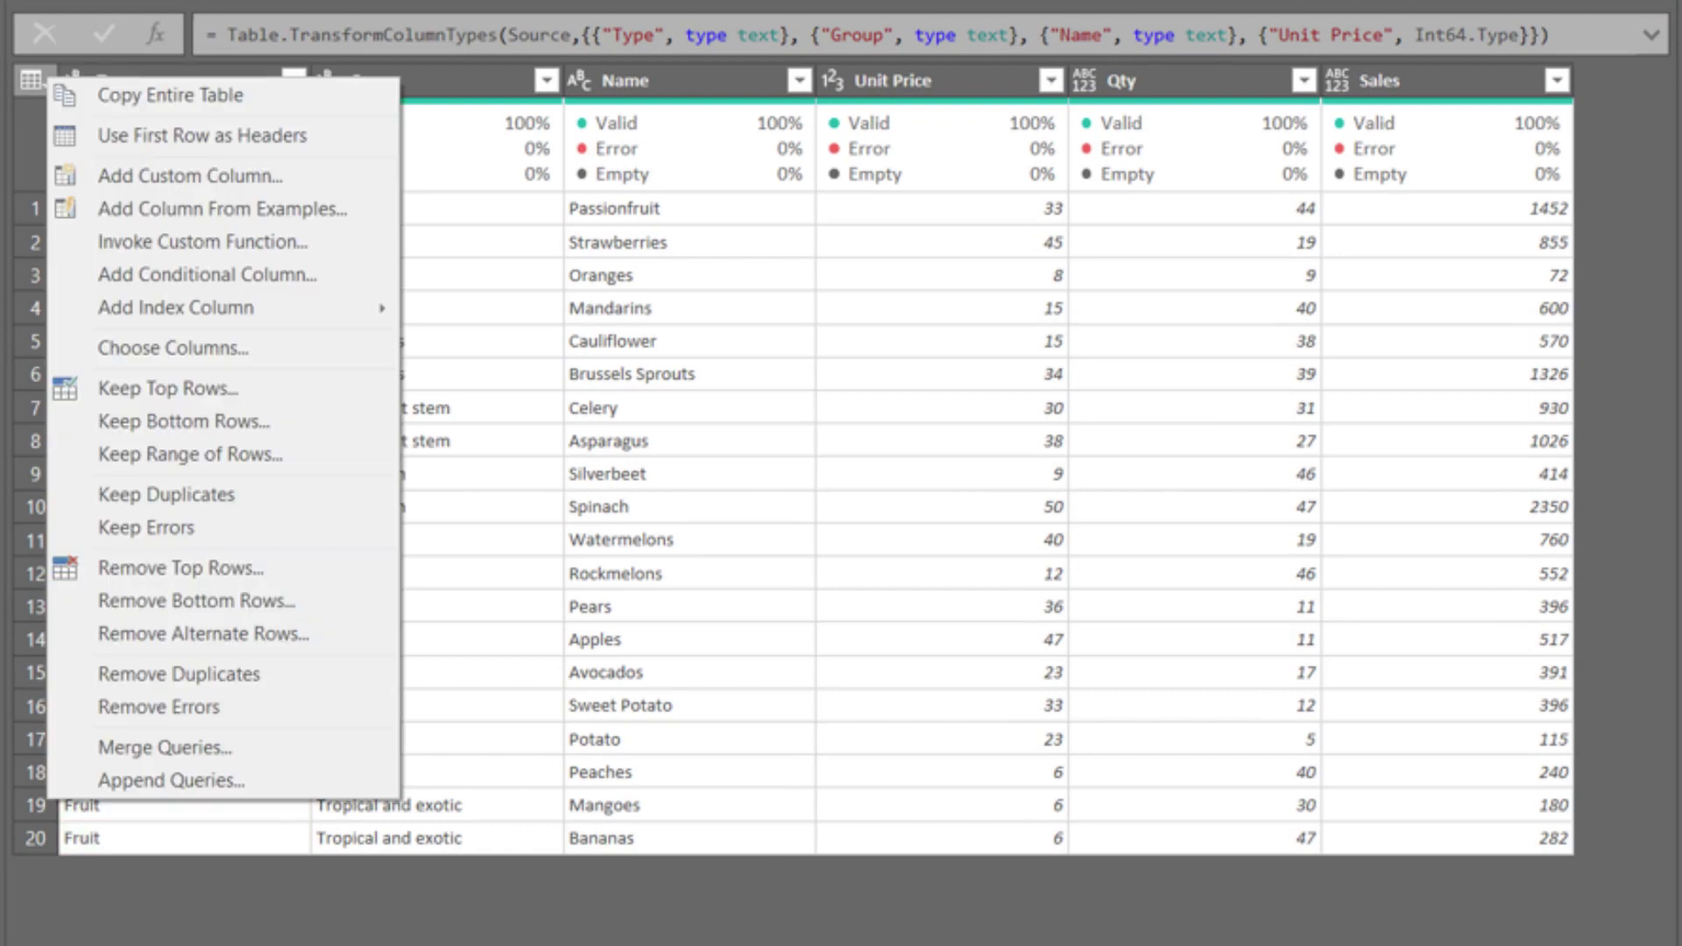
click(189, 176)
text(0.00%)
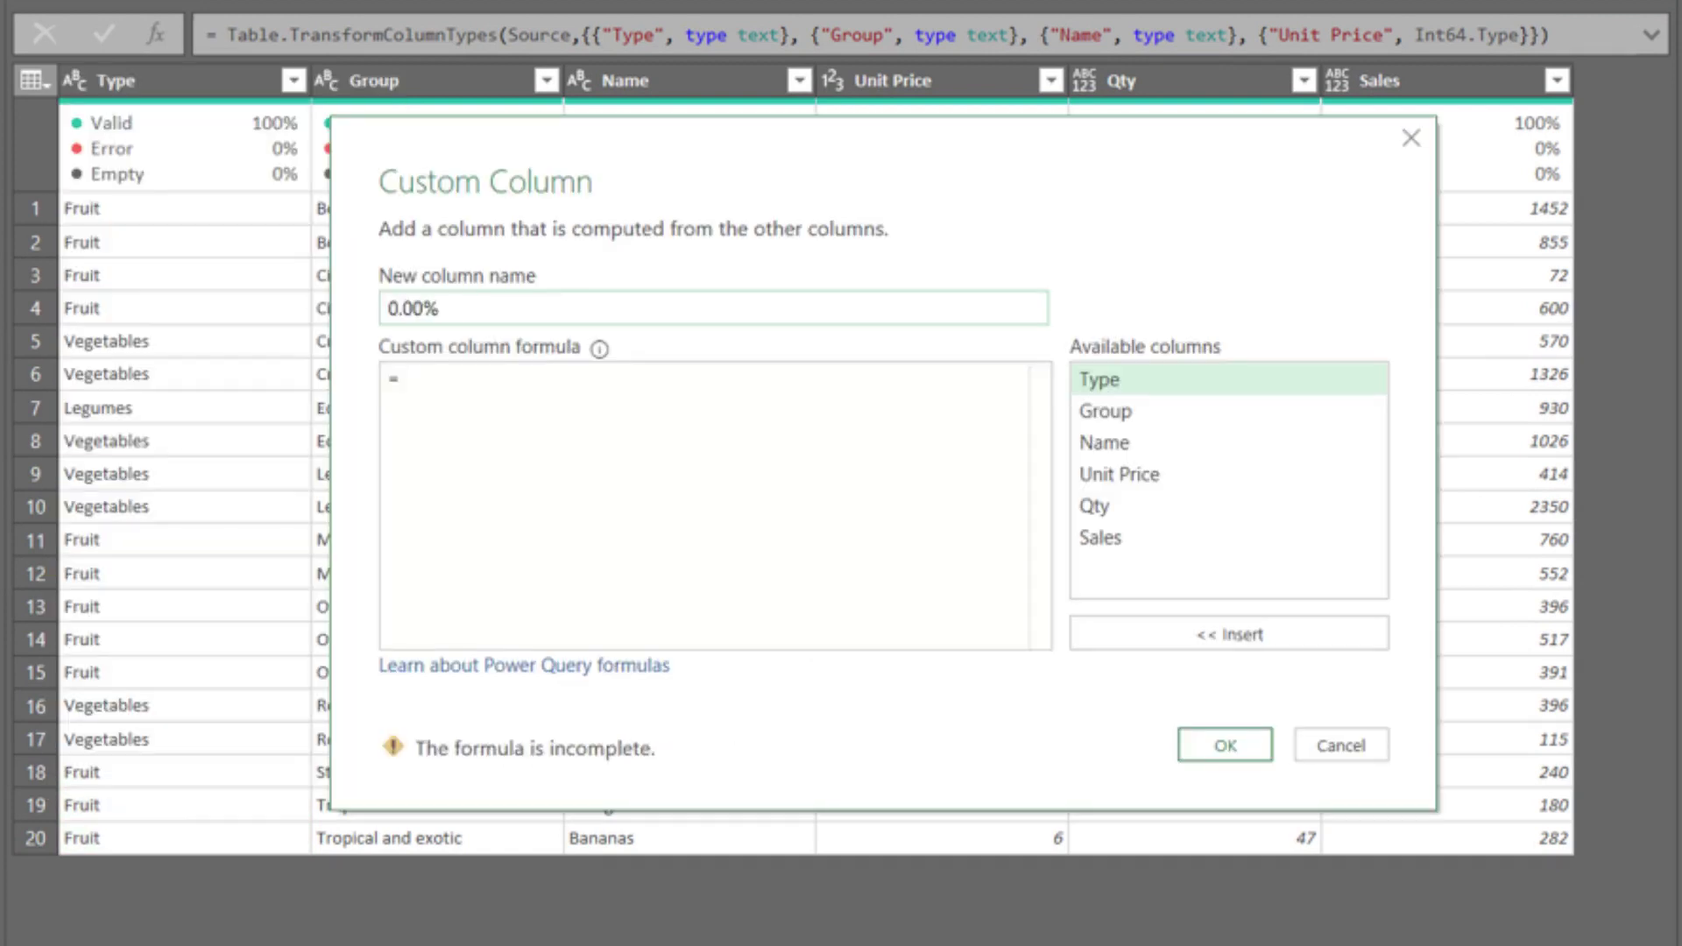
double_click(1101, 537)
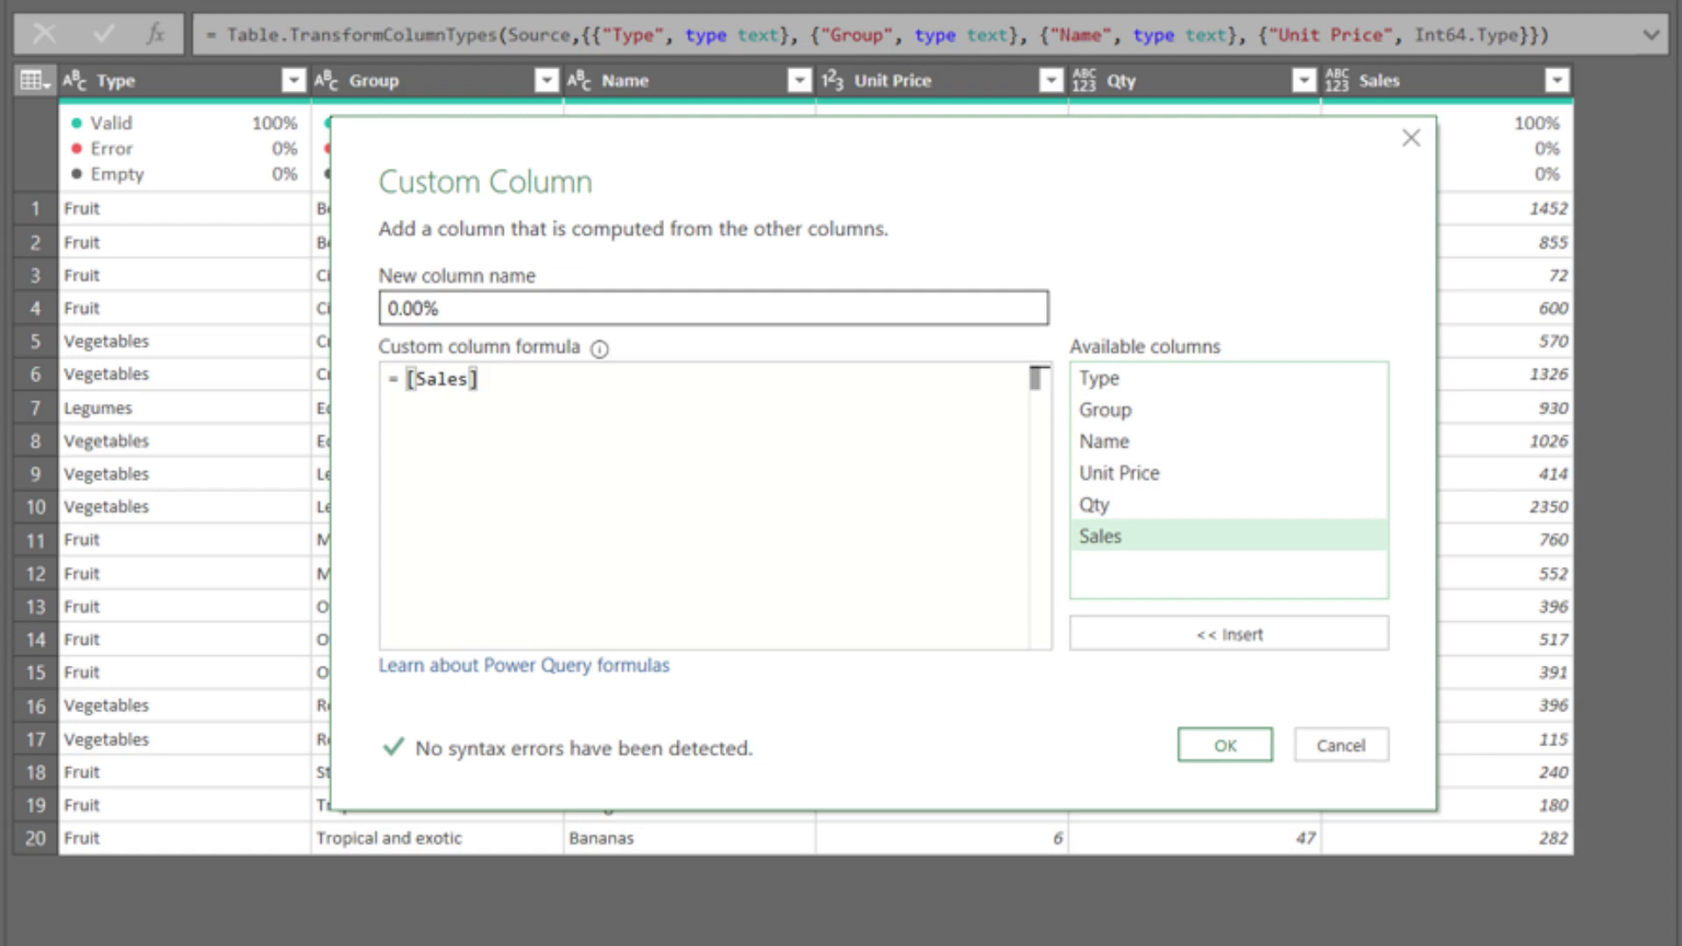
text(*0)
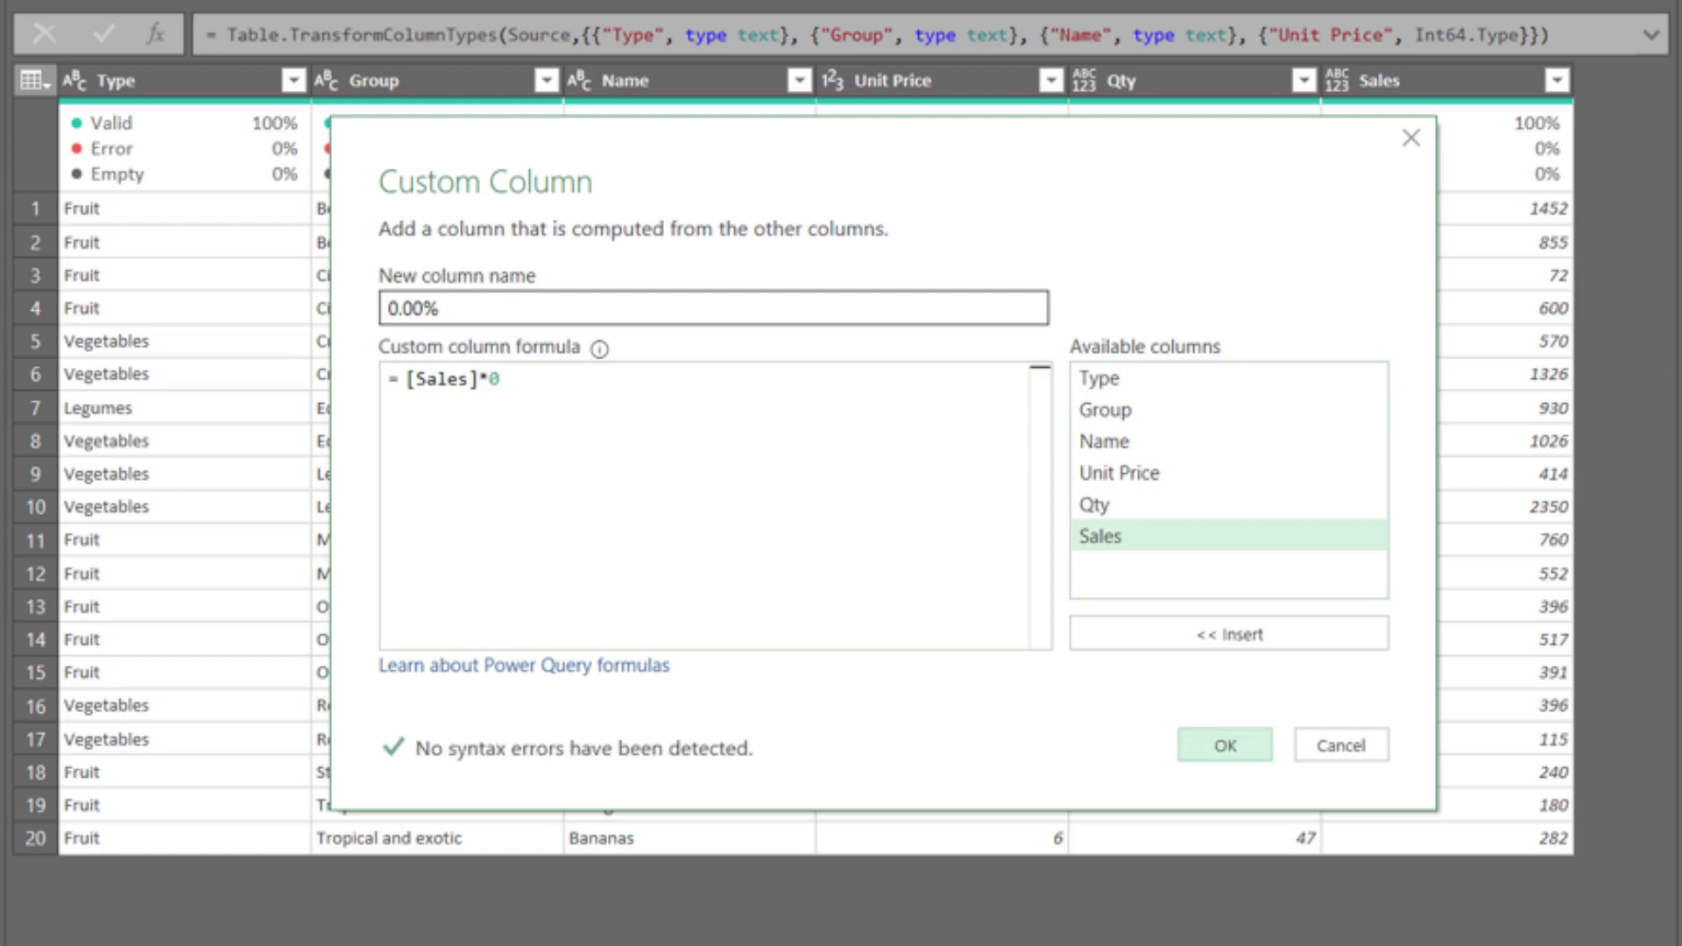
click(1225, 745)
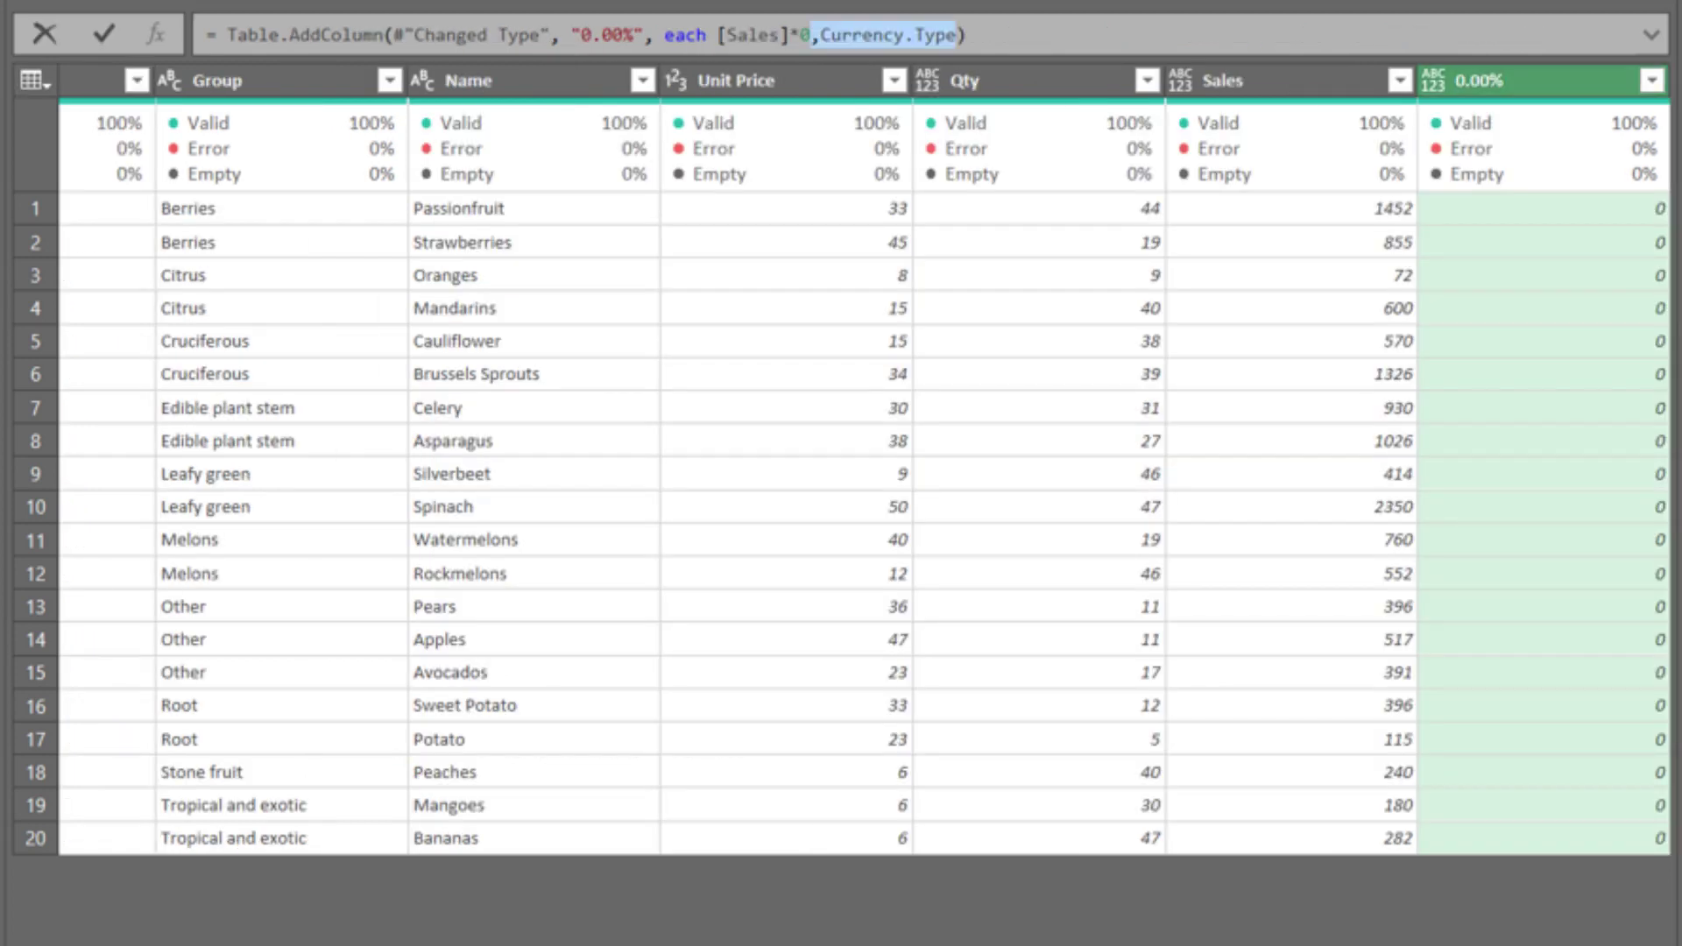
key(Return)
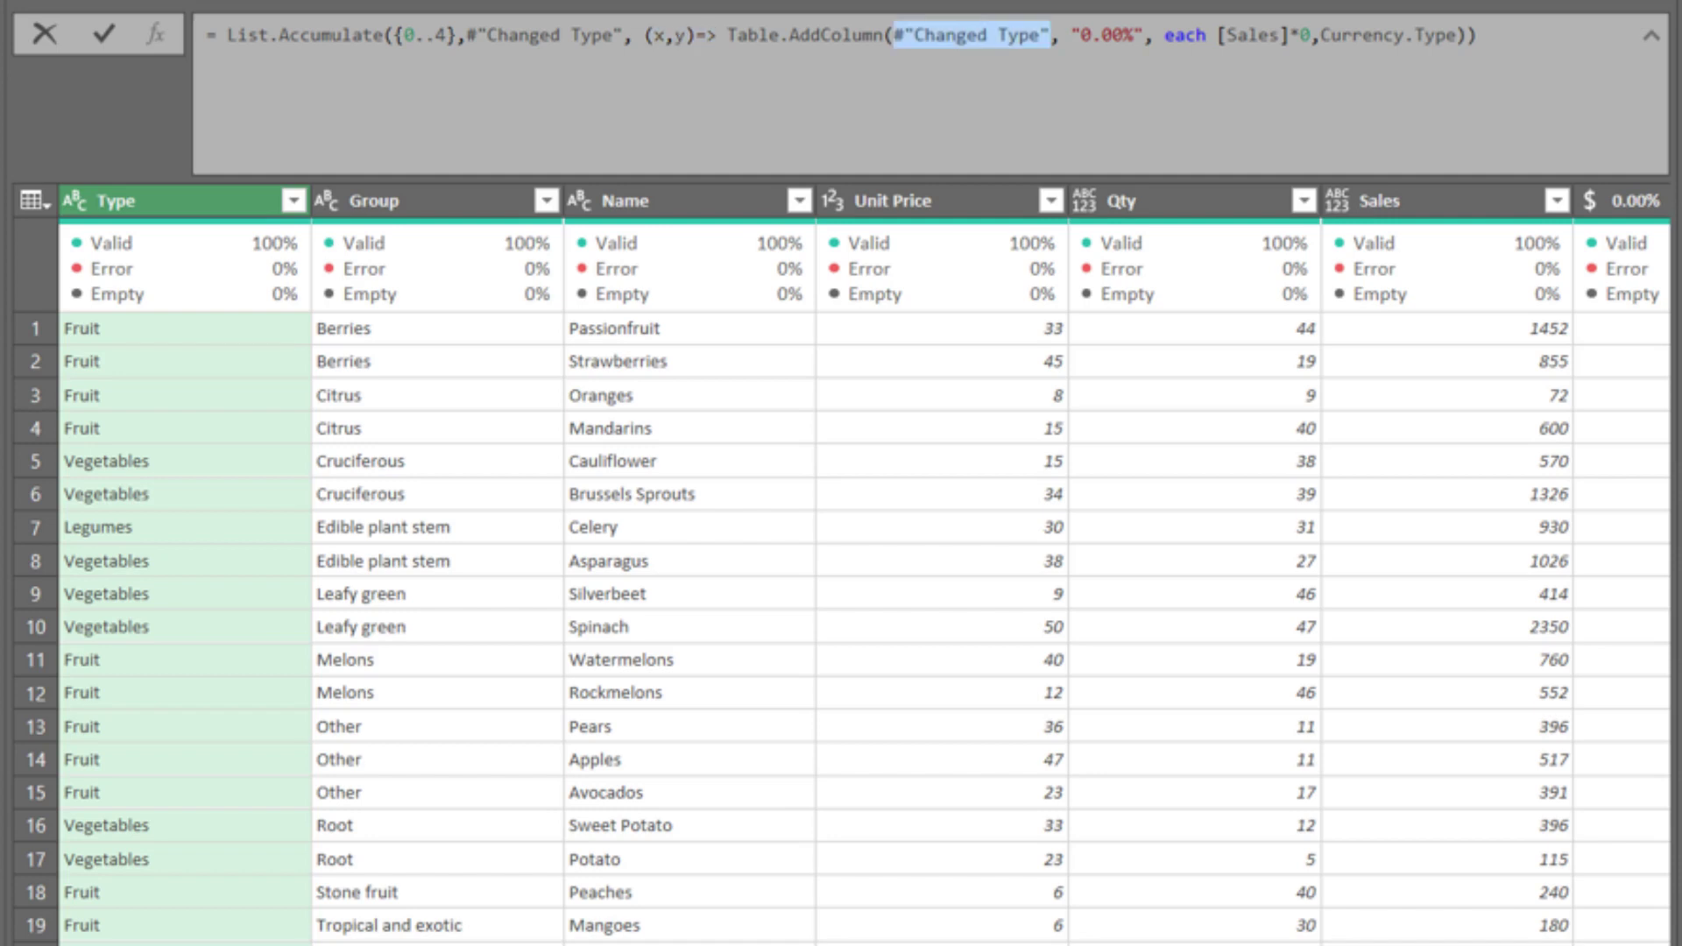
In the List.Accumulate formula, add to table x, using {0, 0.025, 0.05, 0.075, 0.1}{y} for the "0.00%" Number.ToText column name and the Sales multiplier.
text(x)
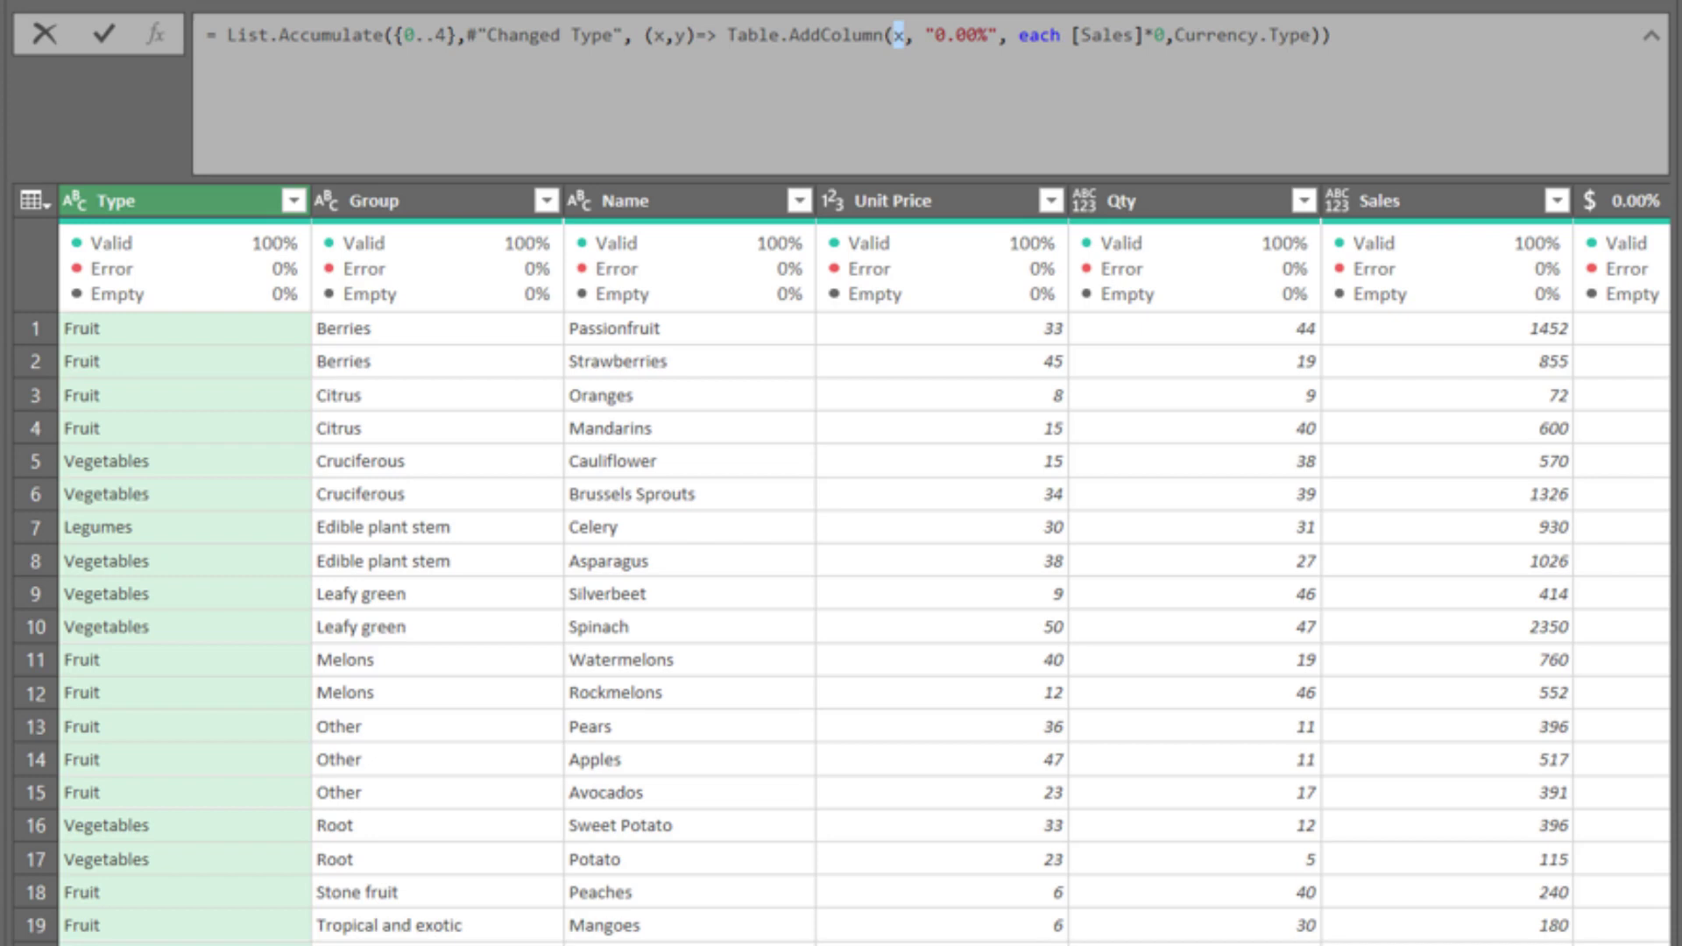
drag(925, 35, 998, 35)
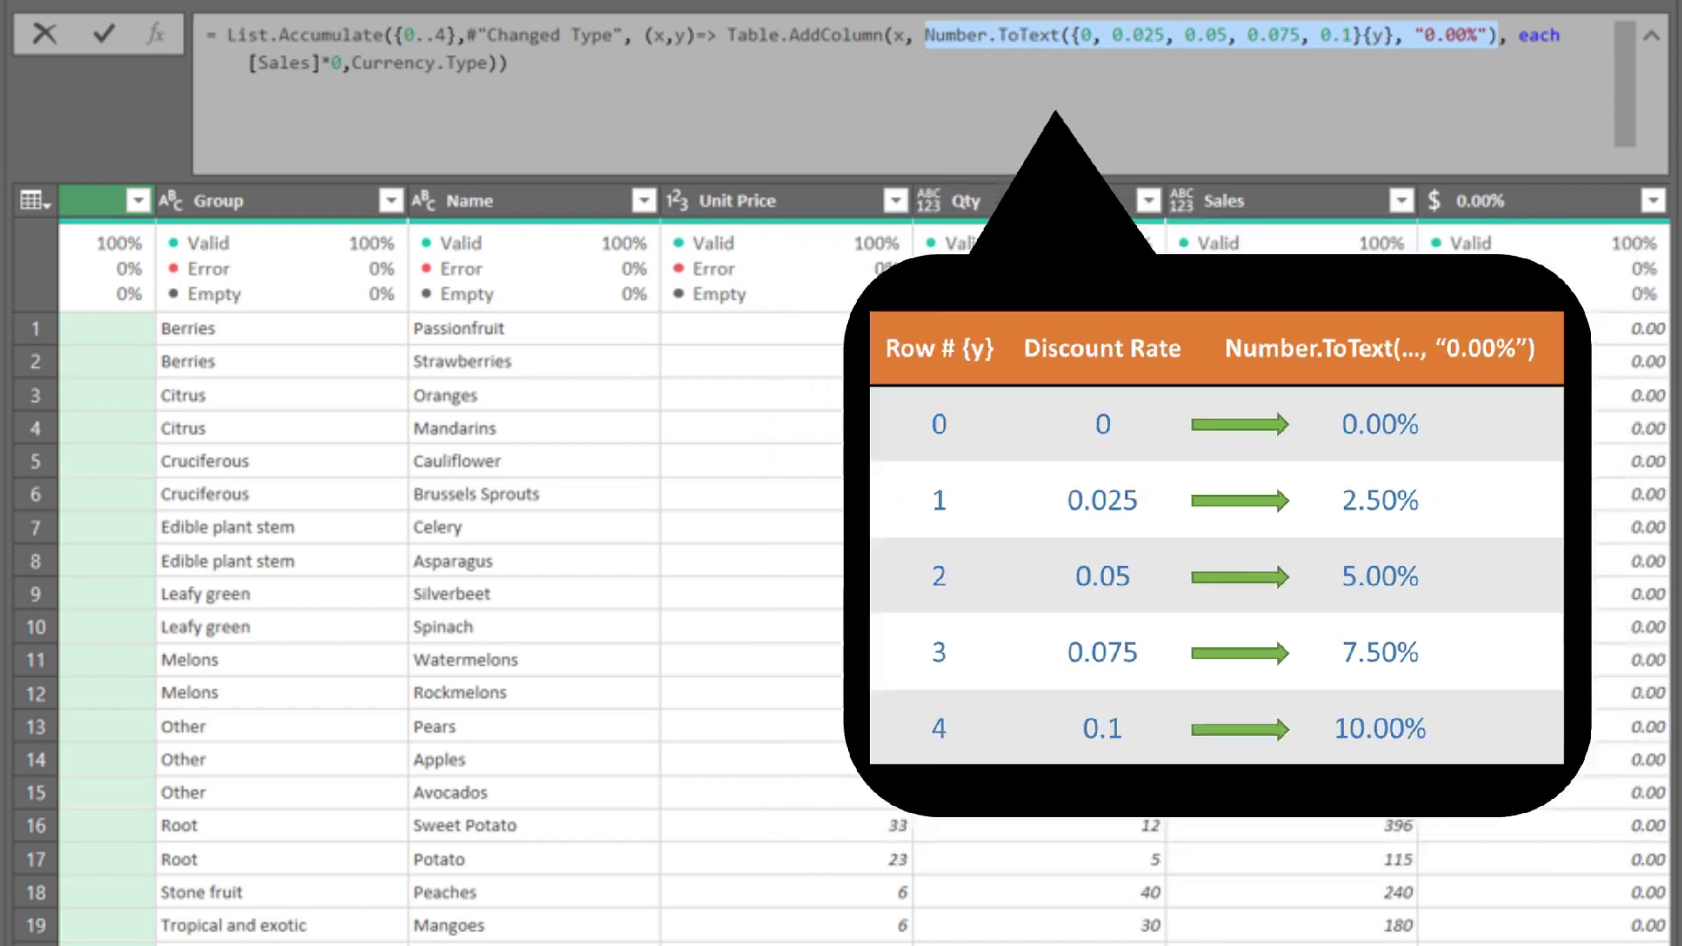
double_click(336, 62)
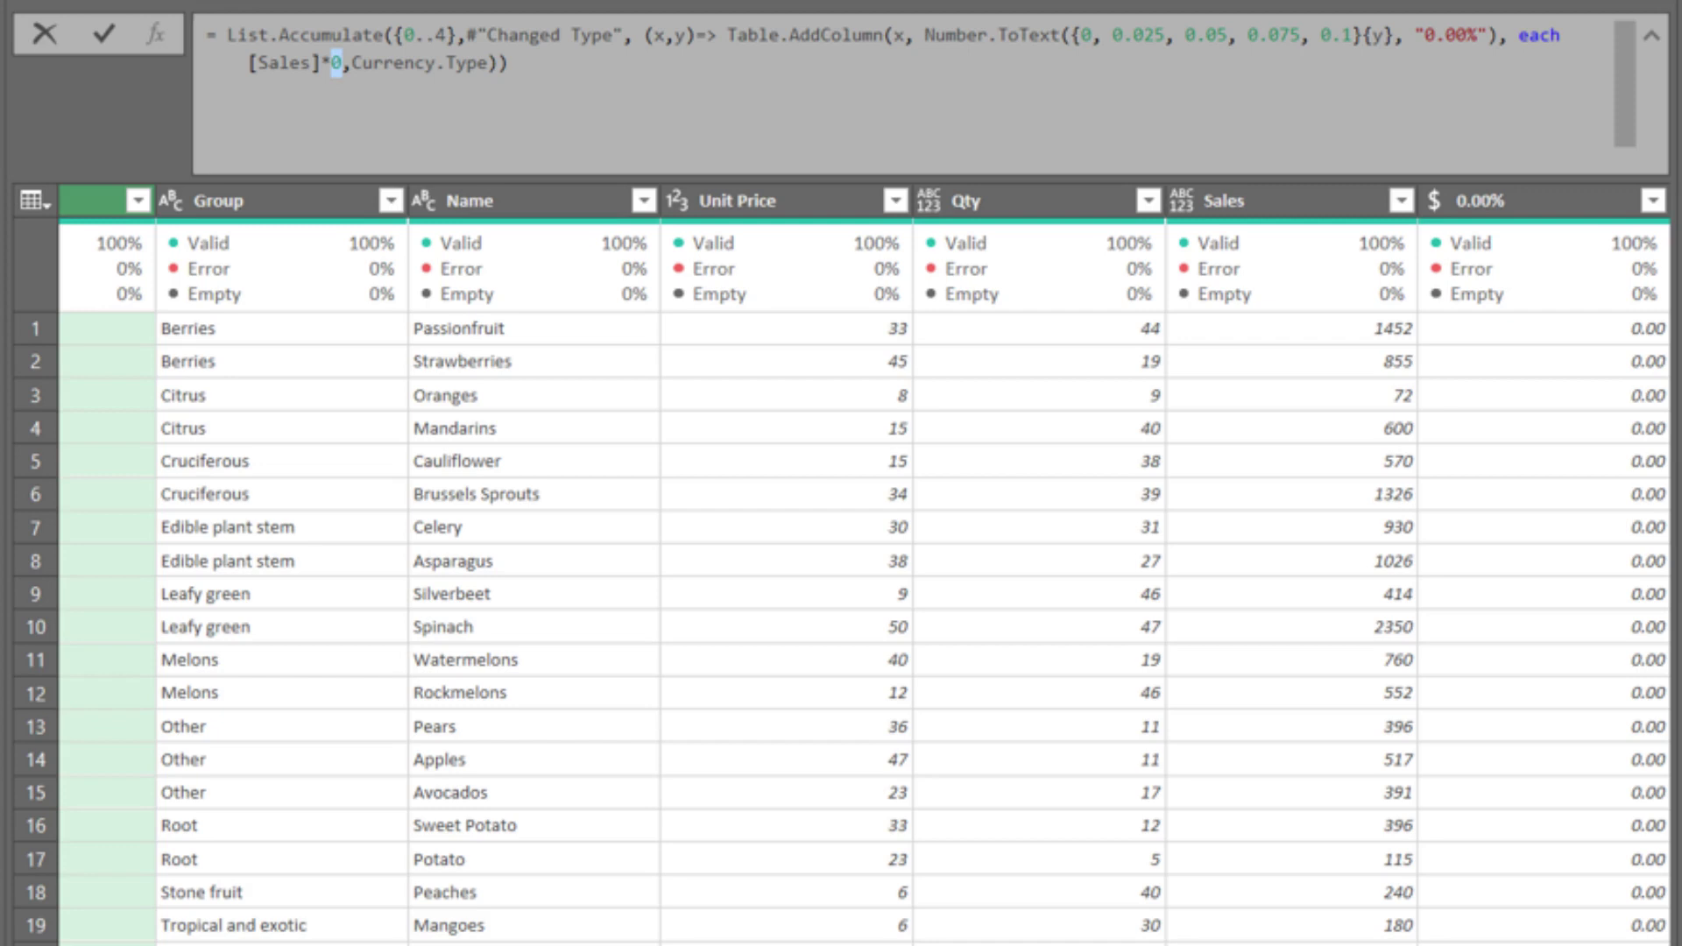
text({0, 0.025, 0.05, 0.075, 0.1}{y})
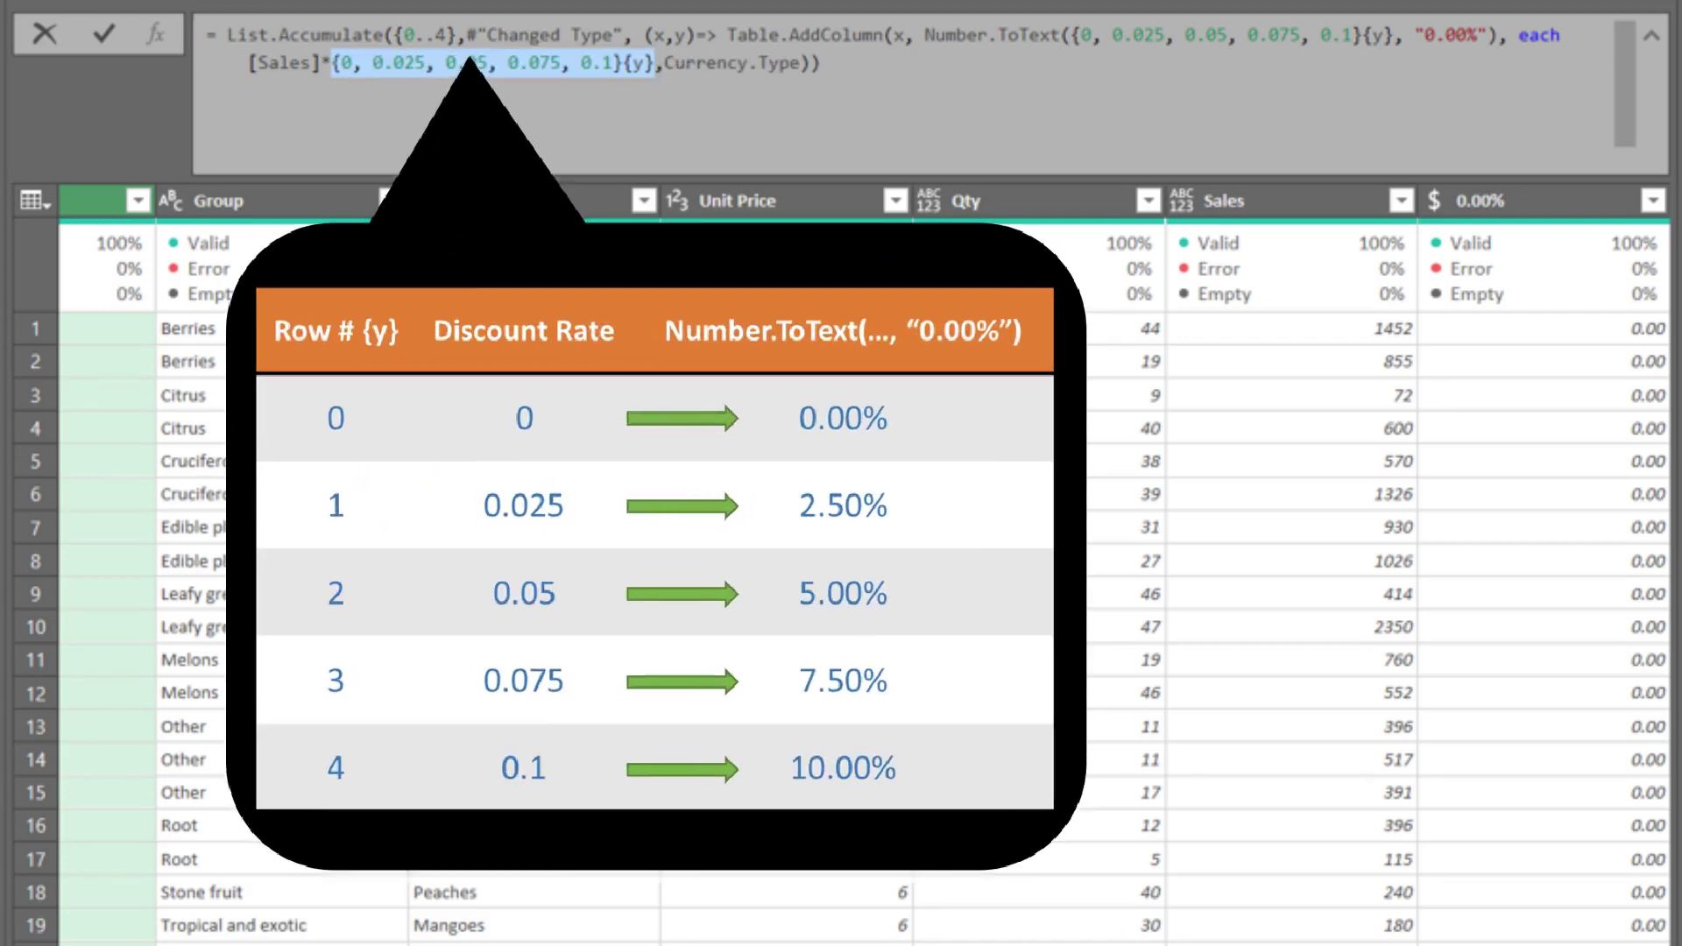
key(Return)
scroll(864, 560, right, 5)
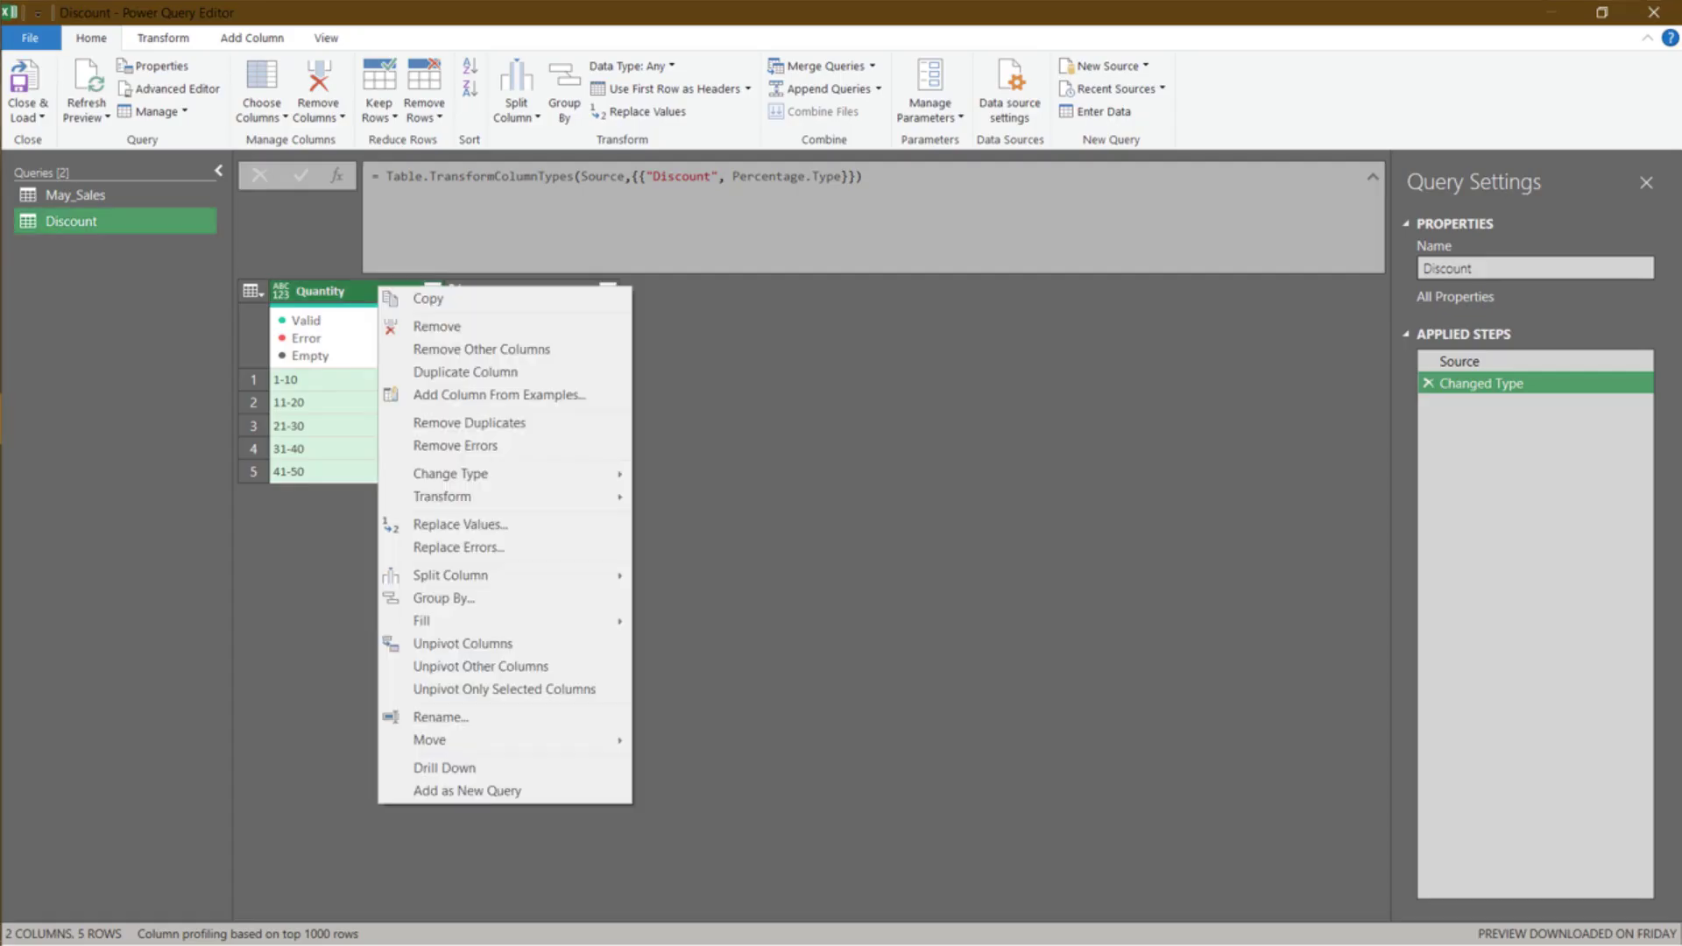
Split the Discount query's Quantity column at each occurrence of the custom delimiter "-".
key(Right)
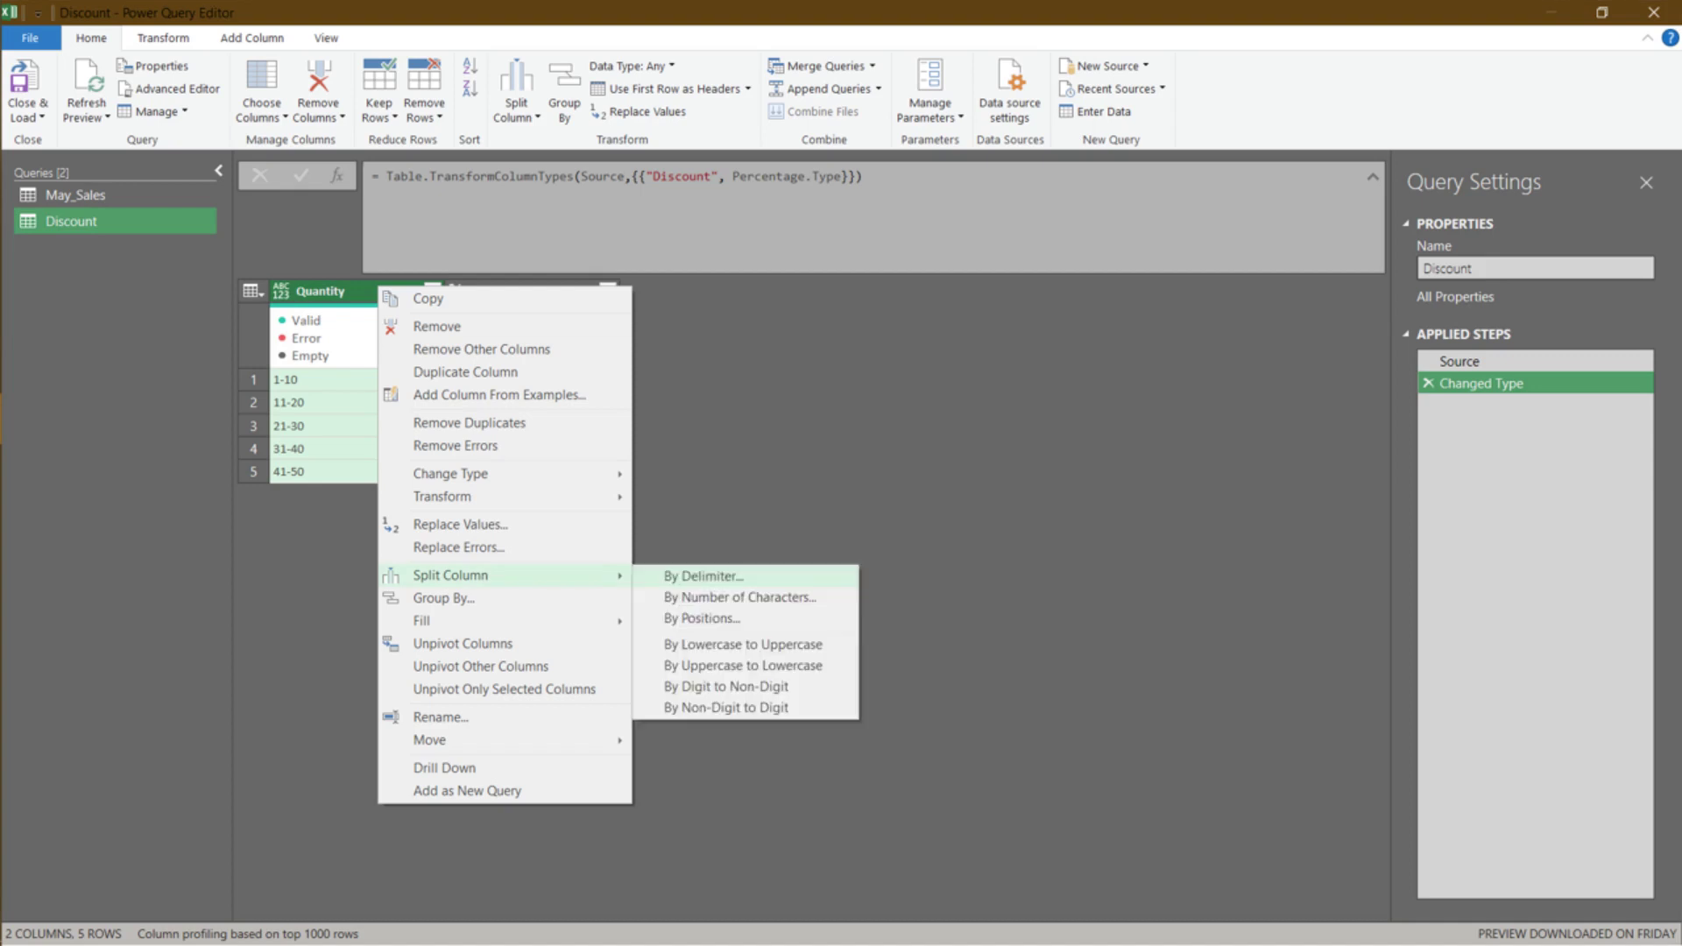
click(703, 576)
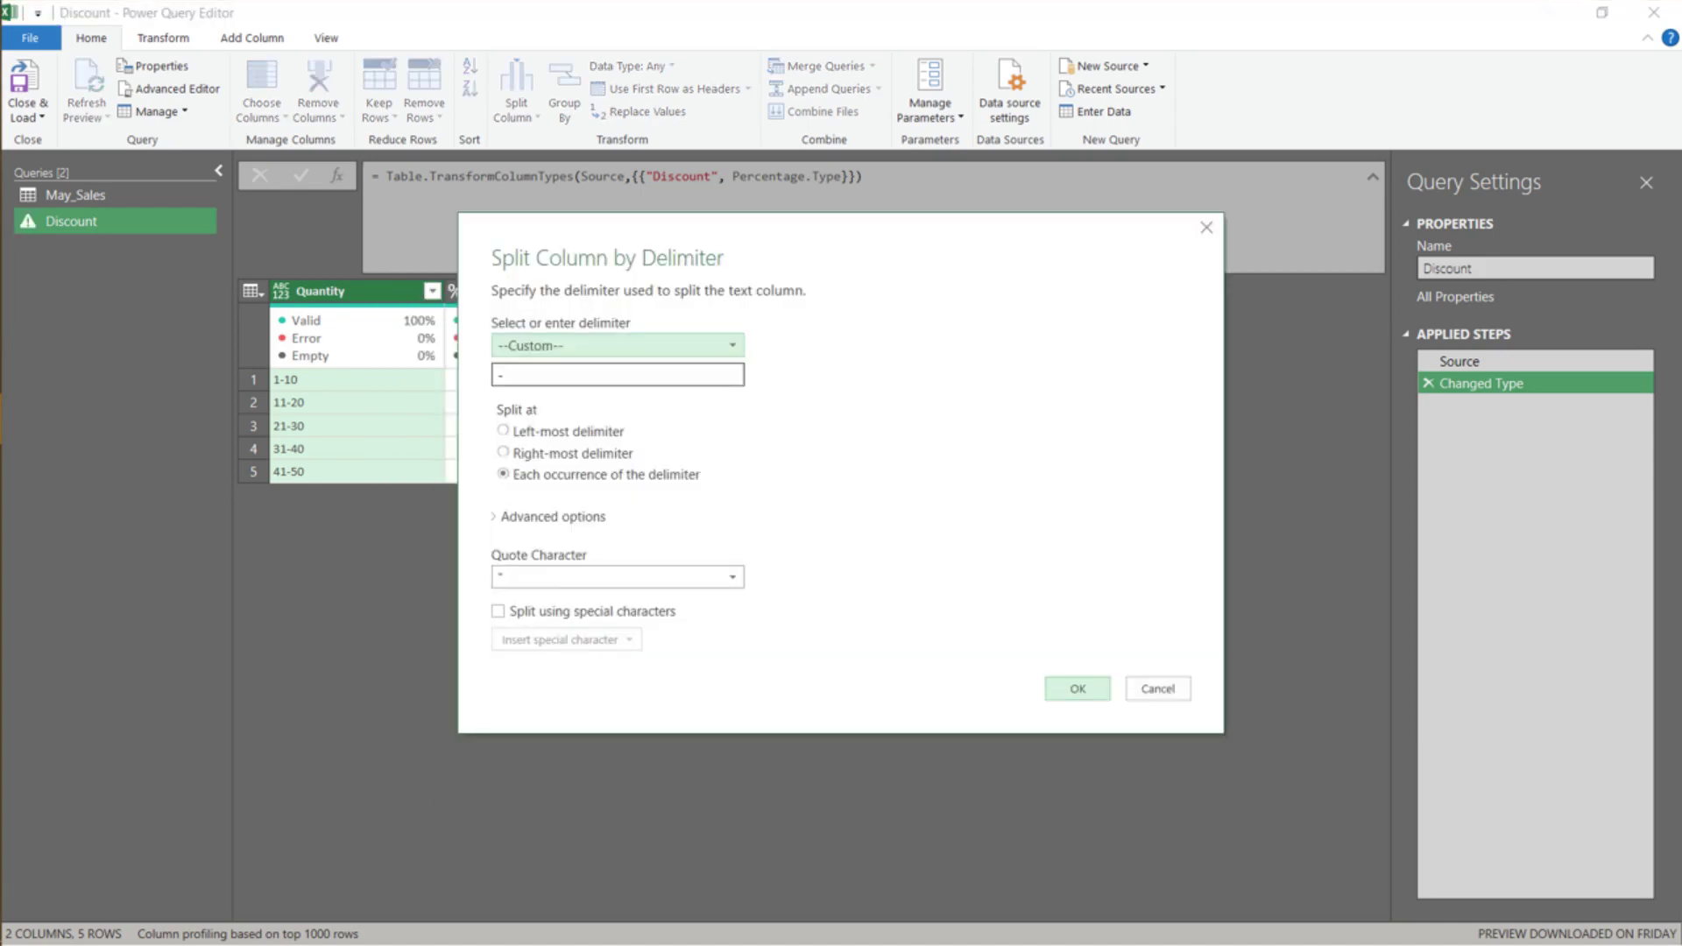
key(Return)
Change the data type of both split quantity columns to Whole Number.
ctrl+click(524, 291)
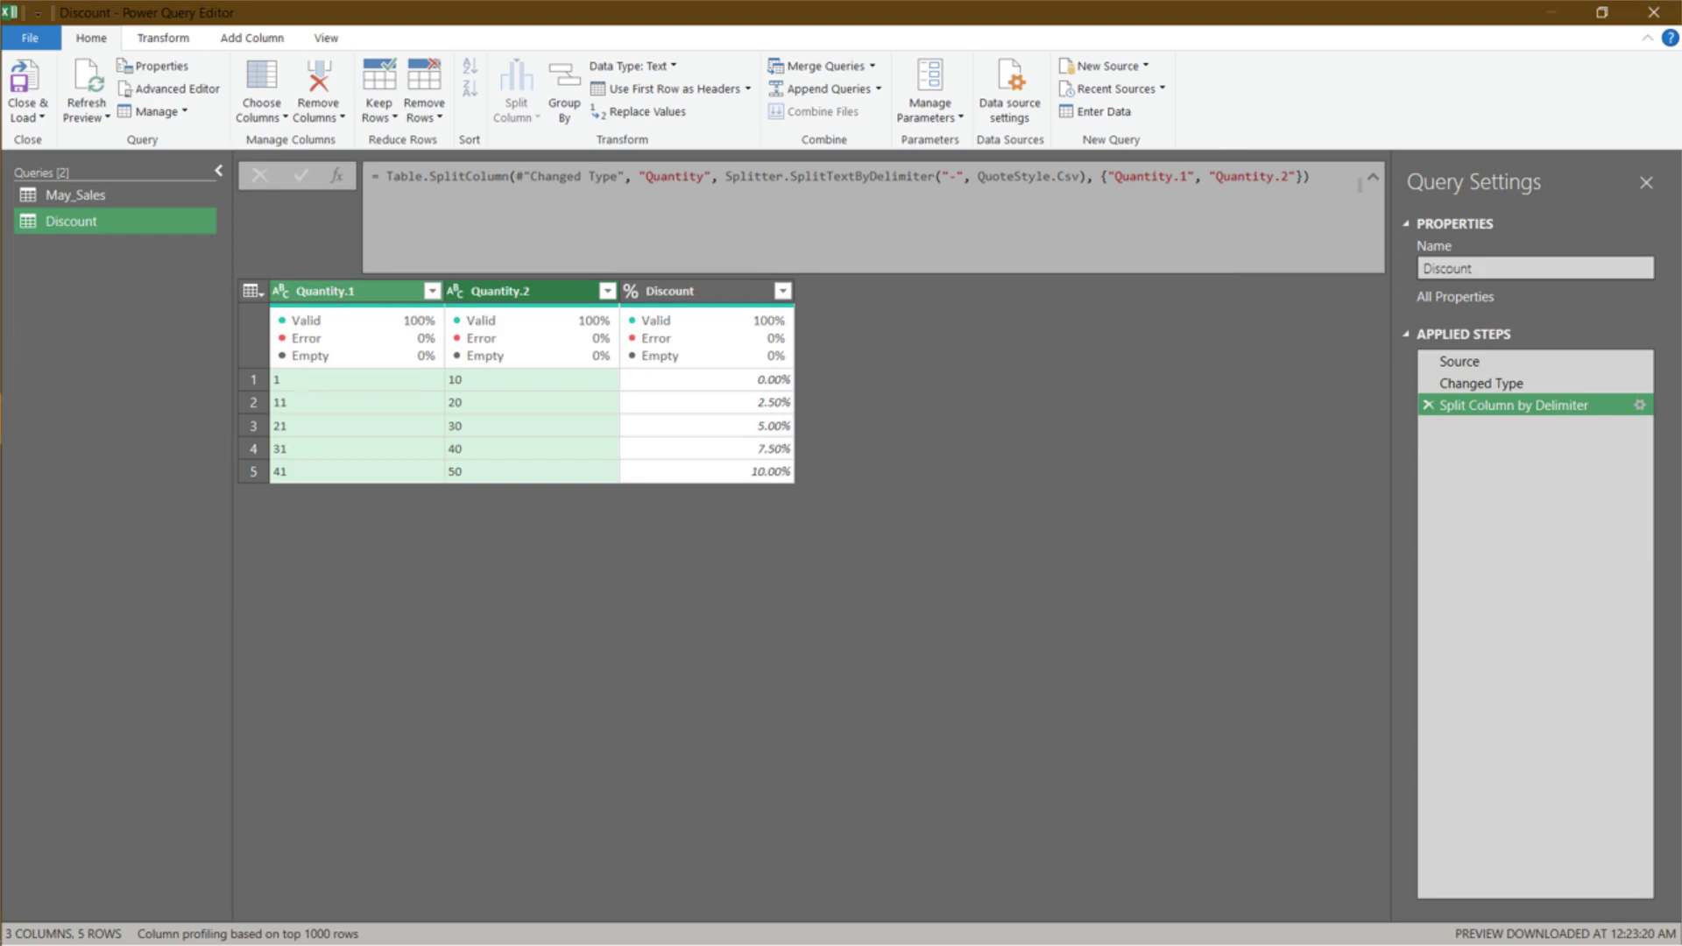
click(632, 66)
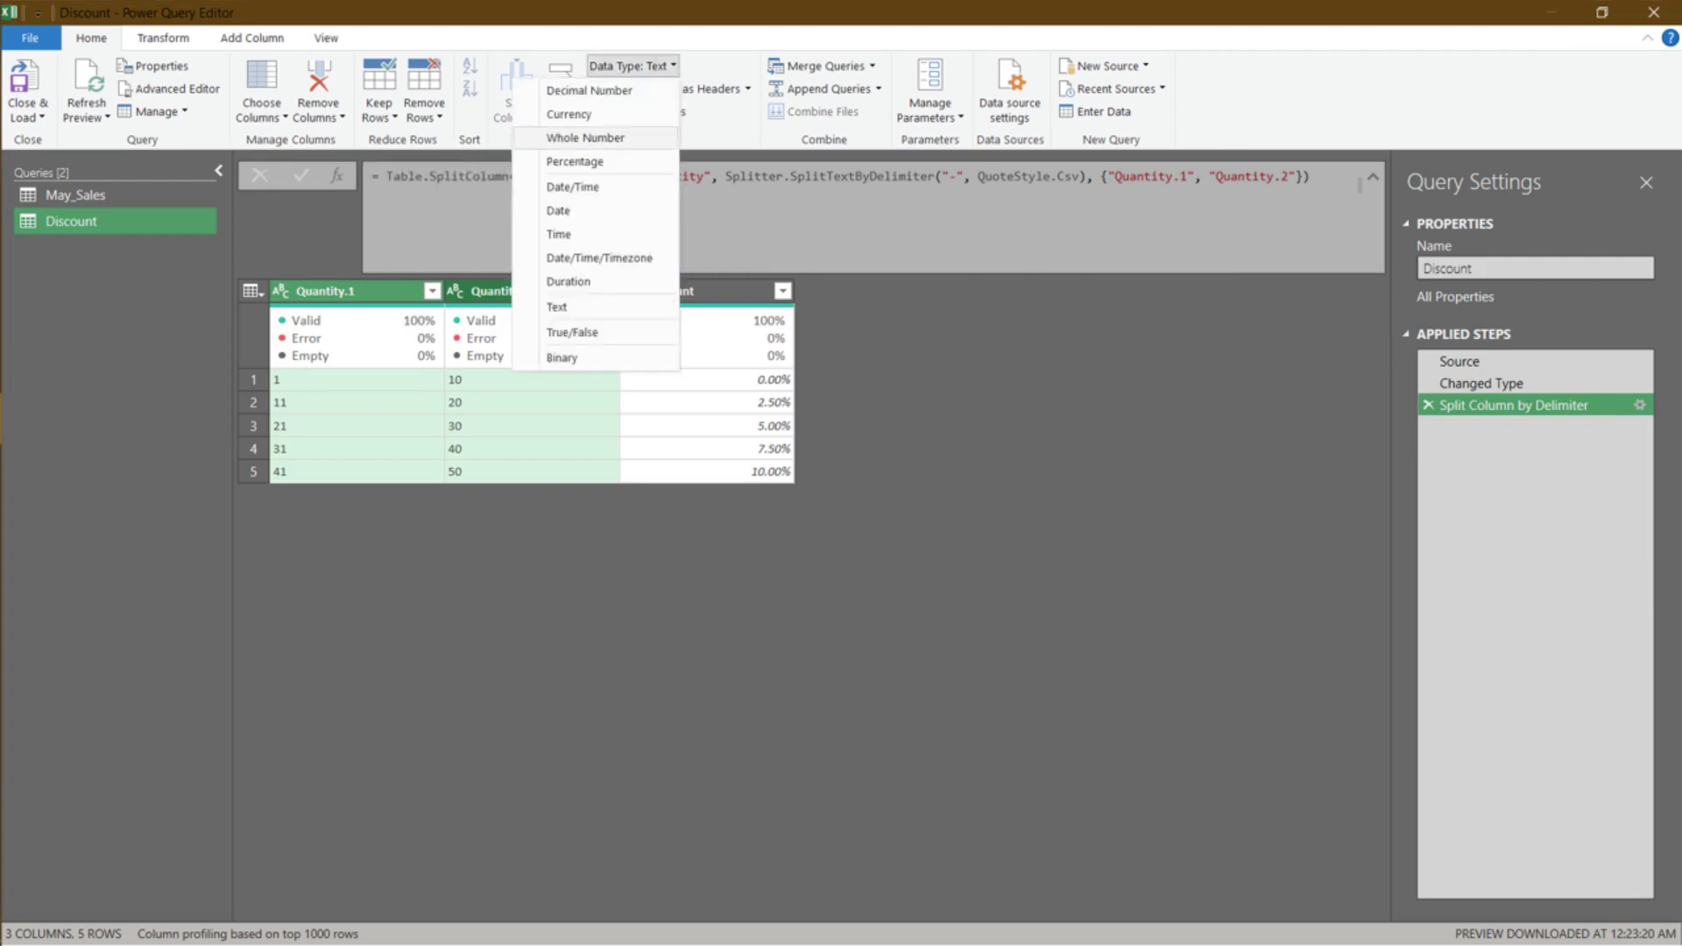
click(585, 137)
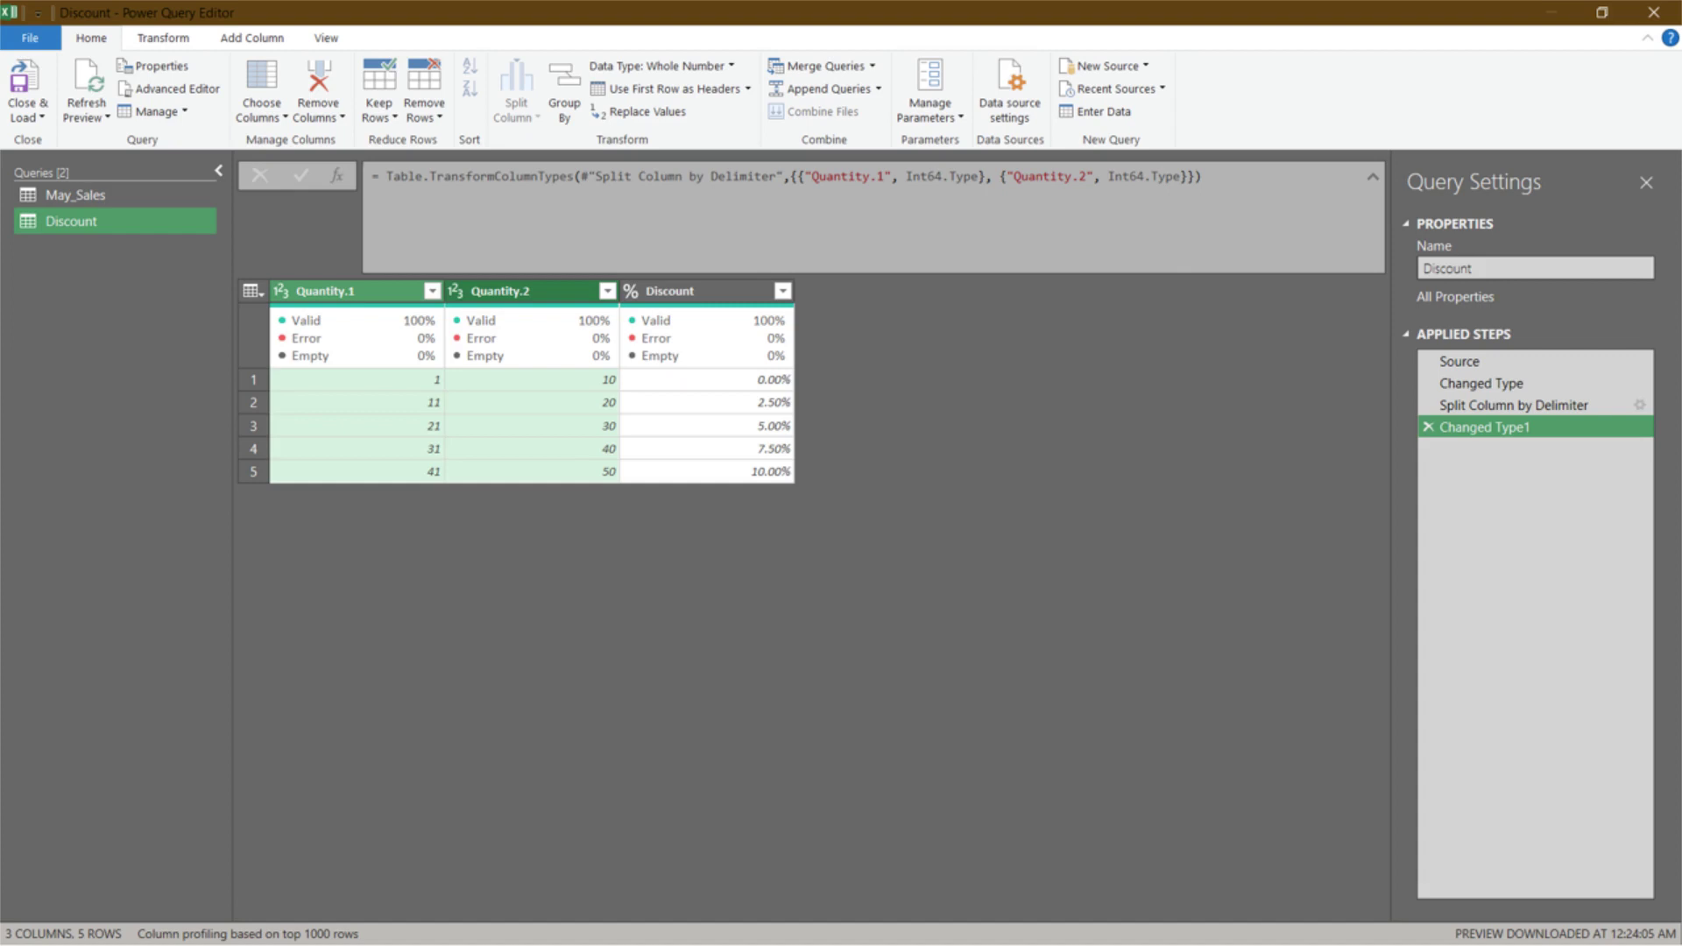
In the May_Sales query code, start a nested let under Added Custom defining lastRow = Table.RowCount(Discount)-1, and use lastRow as the List.Accumulate range's upper bound.
click(75, 195)
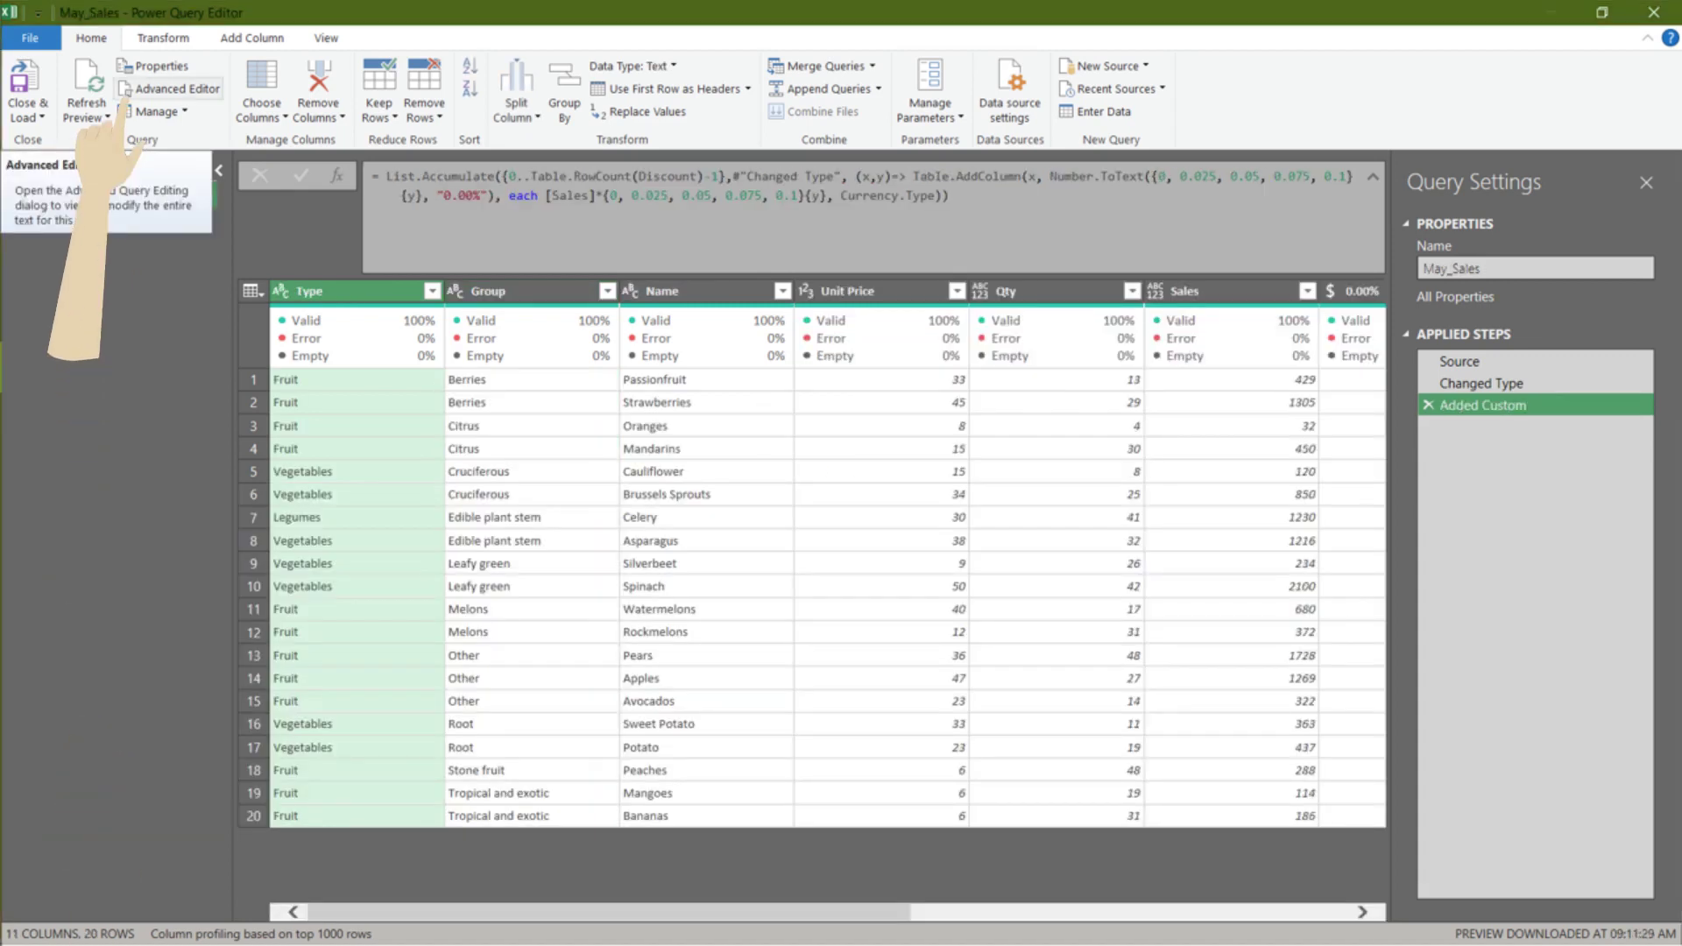
click(127, 90)
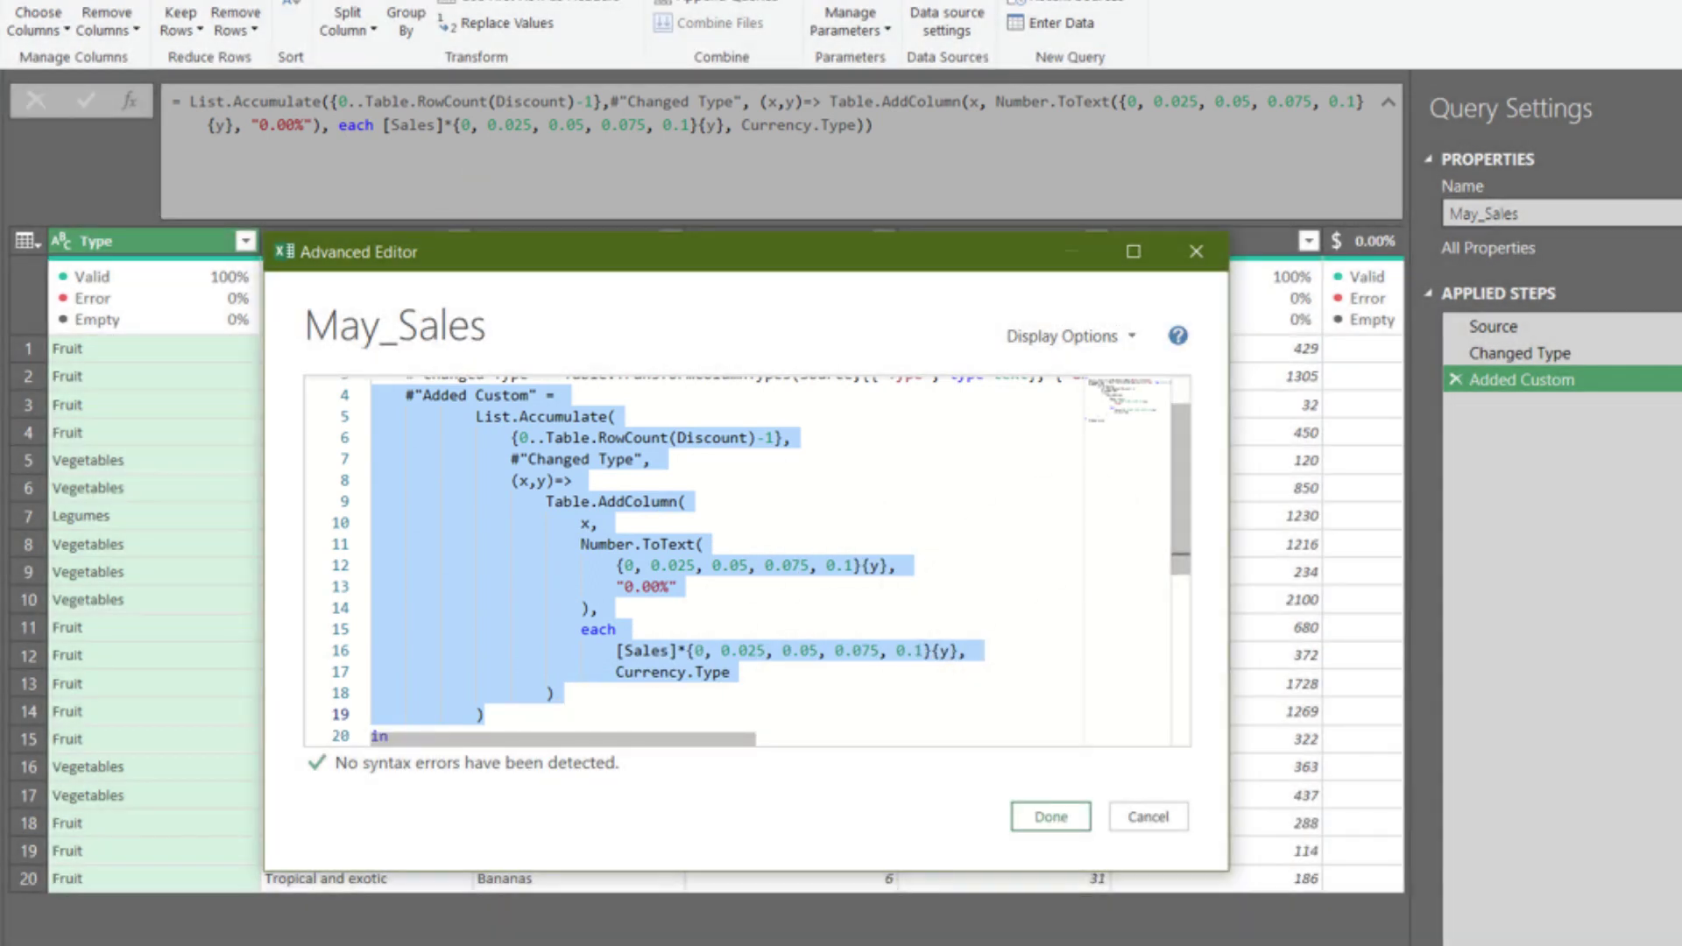
click(554, 395)
key(Return)
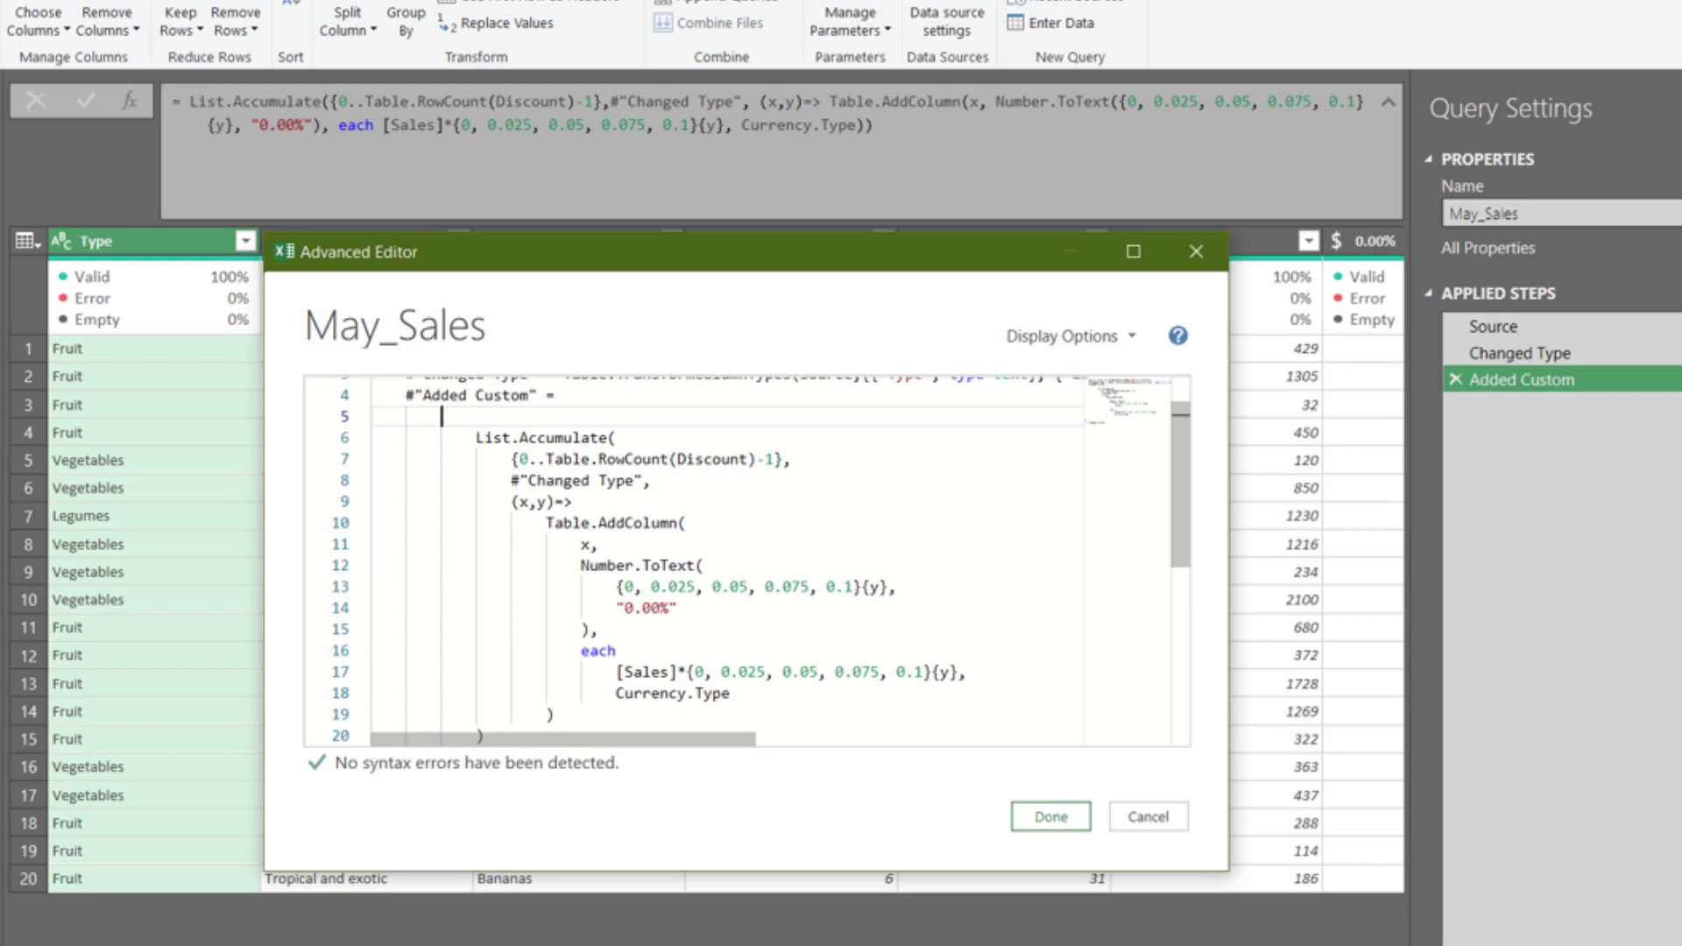
text(let)
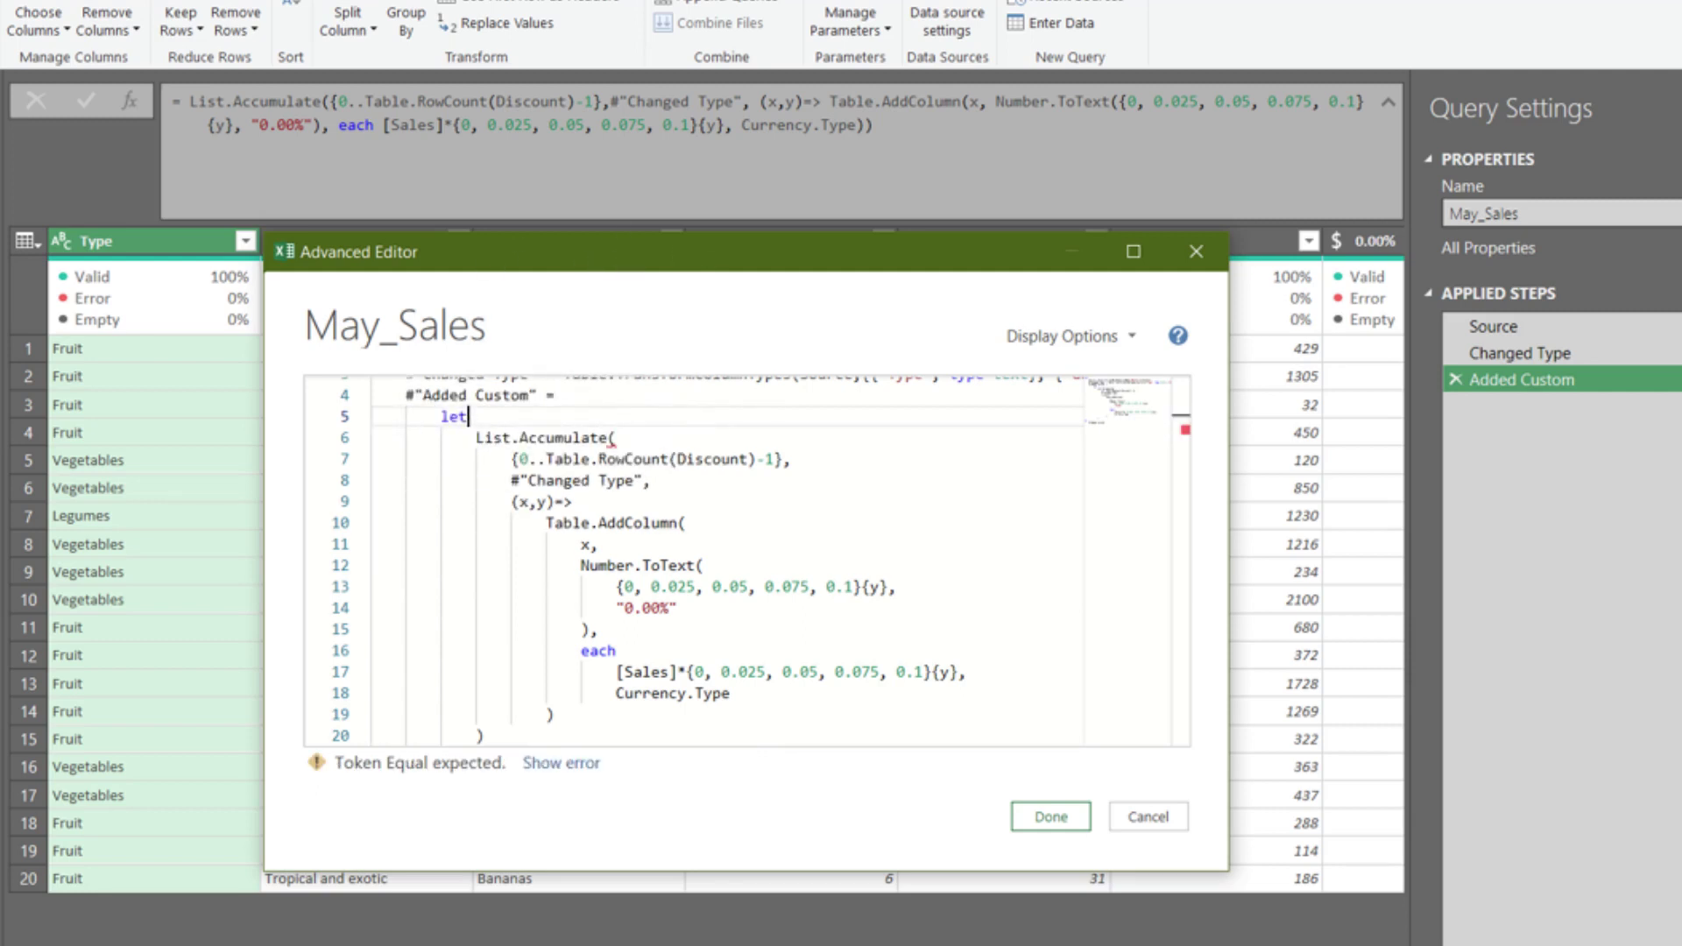
key(Return)
text(lastRow = Table.RowCount(Discount)-1,)
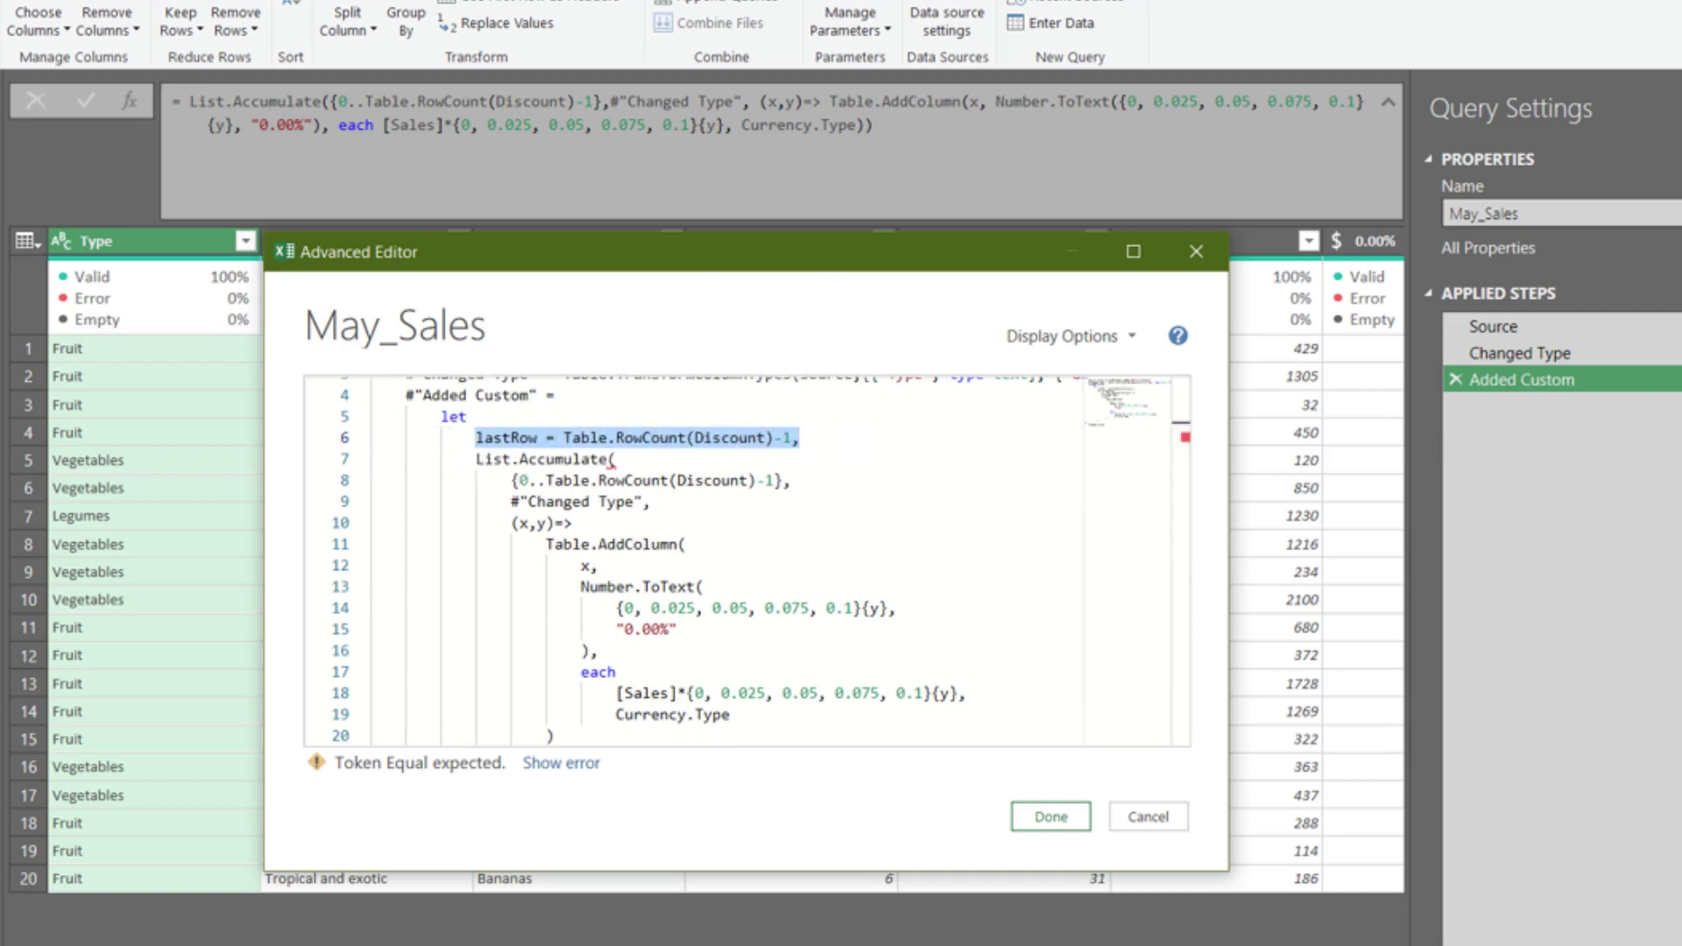
drag(546, 480, 774, 481)
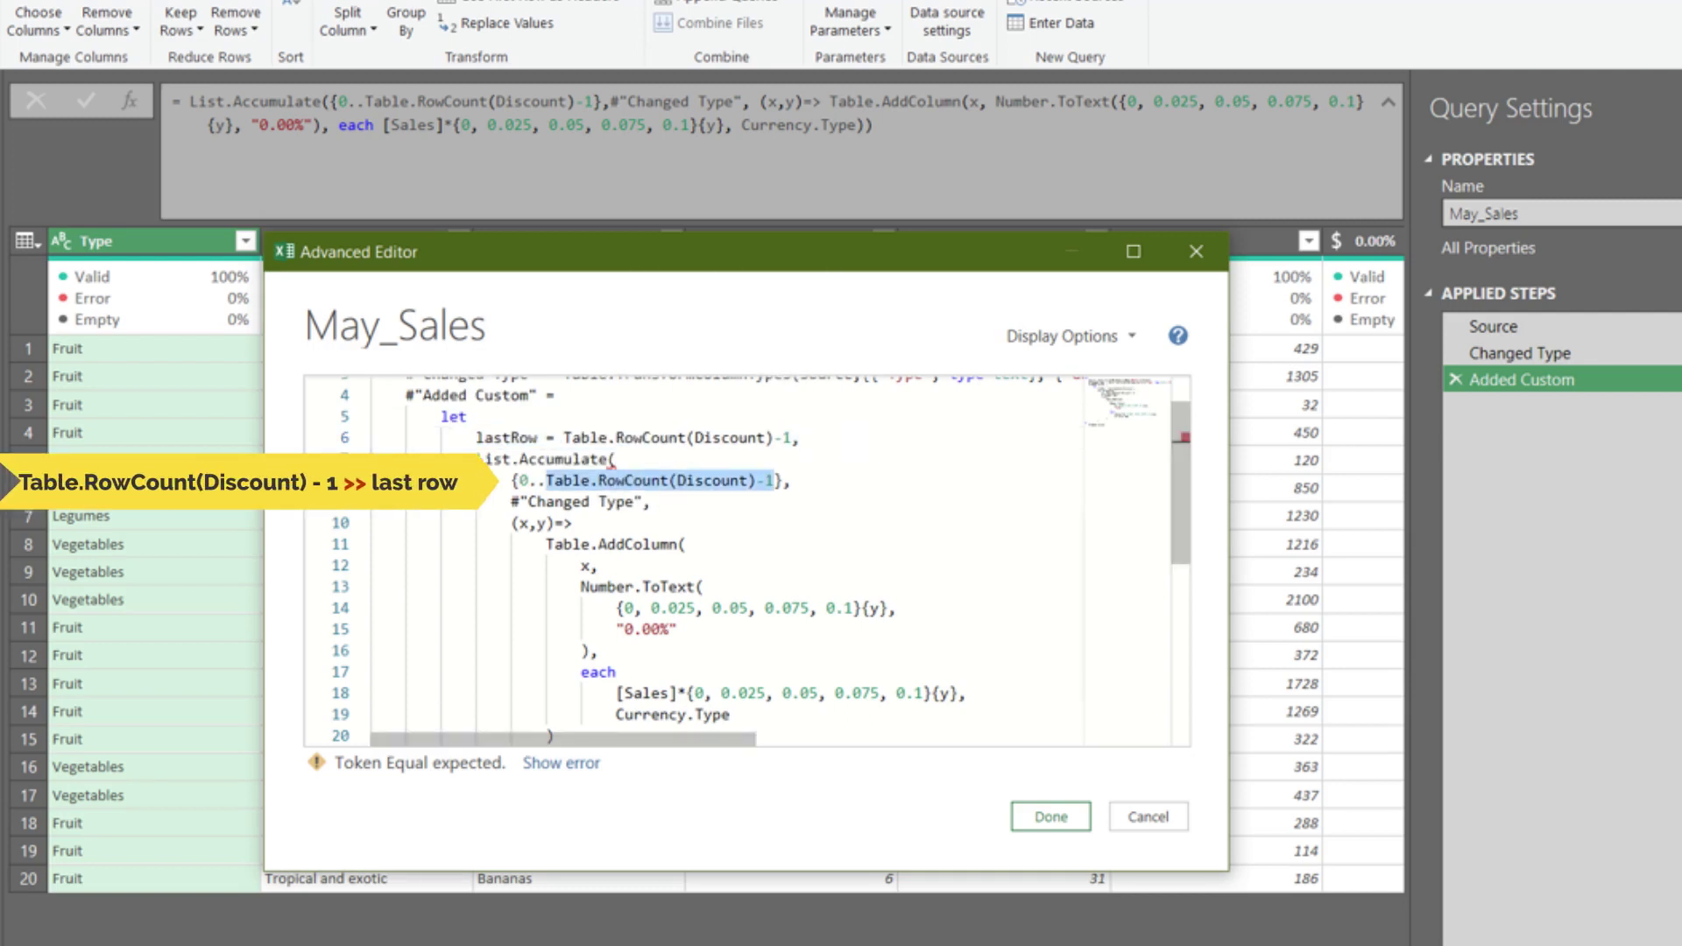
text(lastRow)
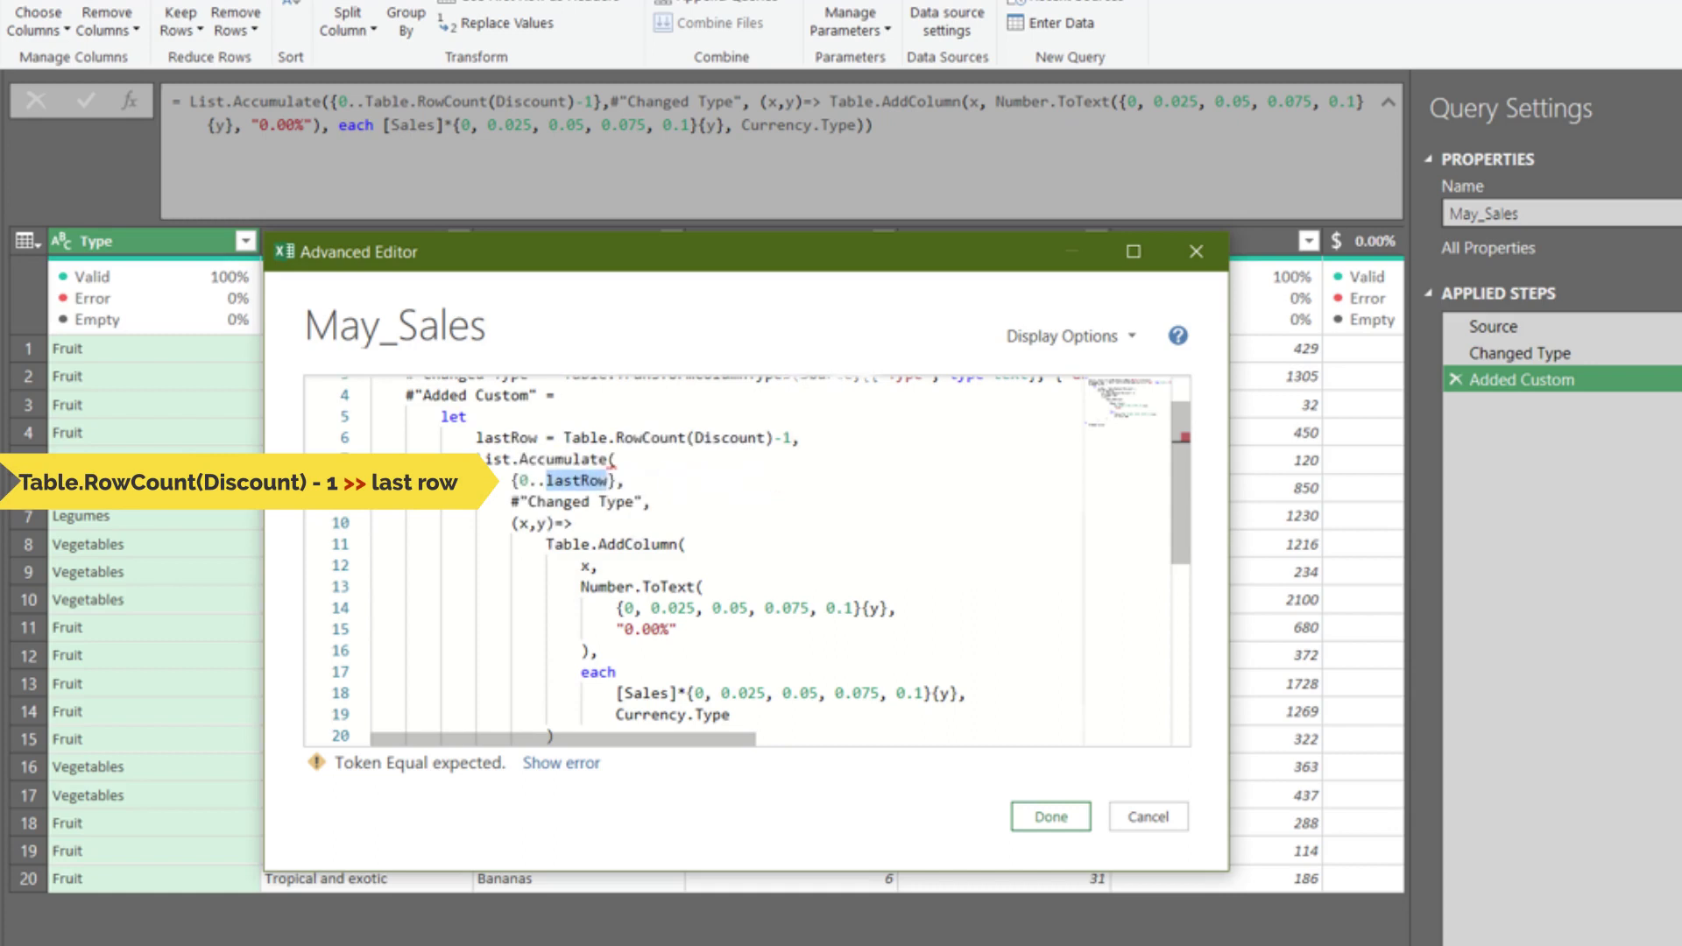
Define the variable discount = Discount[Discount] below lastRow and replace both hard-coded rate lists with discount.
click(798, 437)
key(Return)
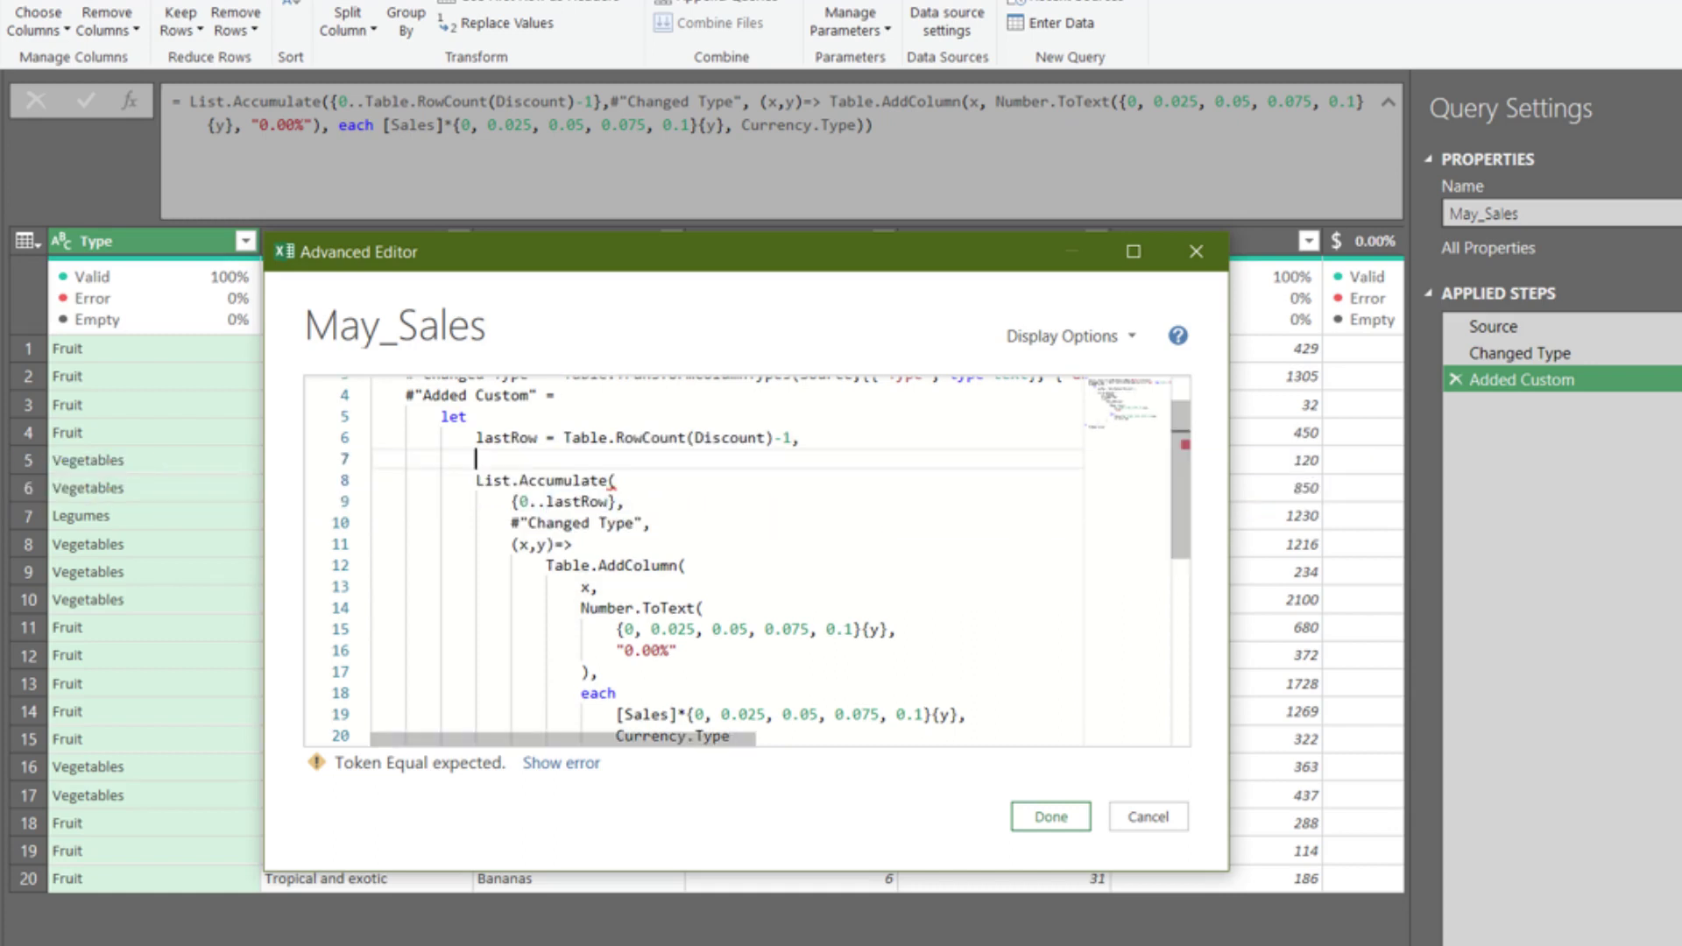
text(discount = Discount[Discount],)
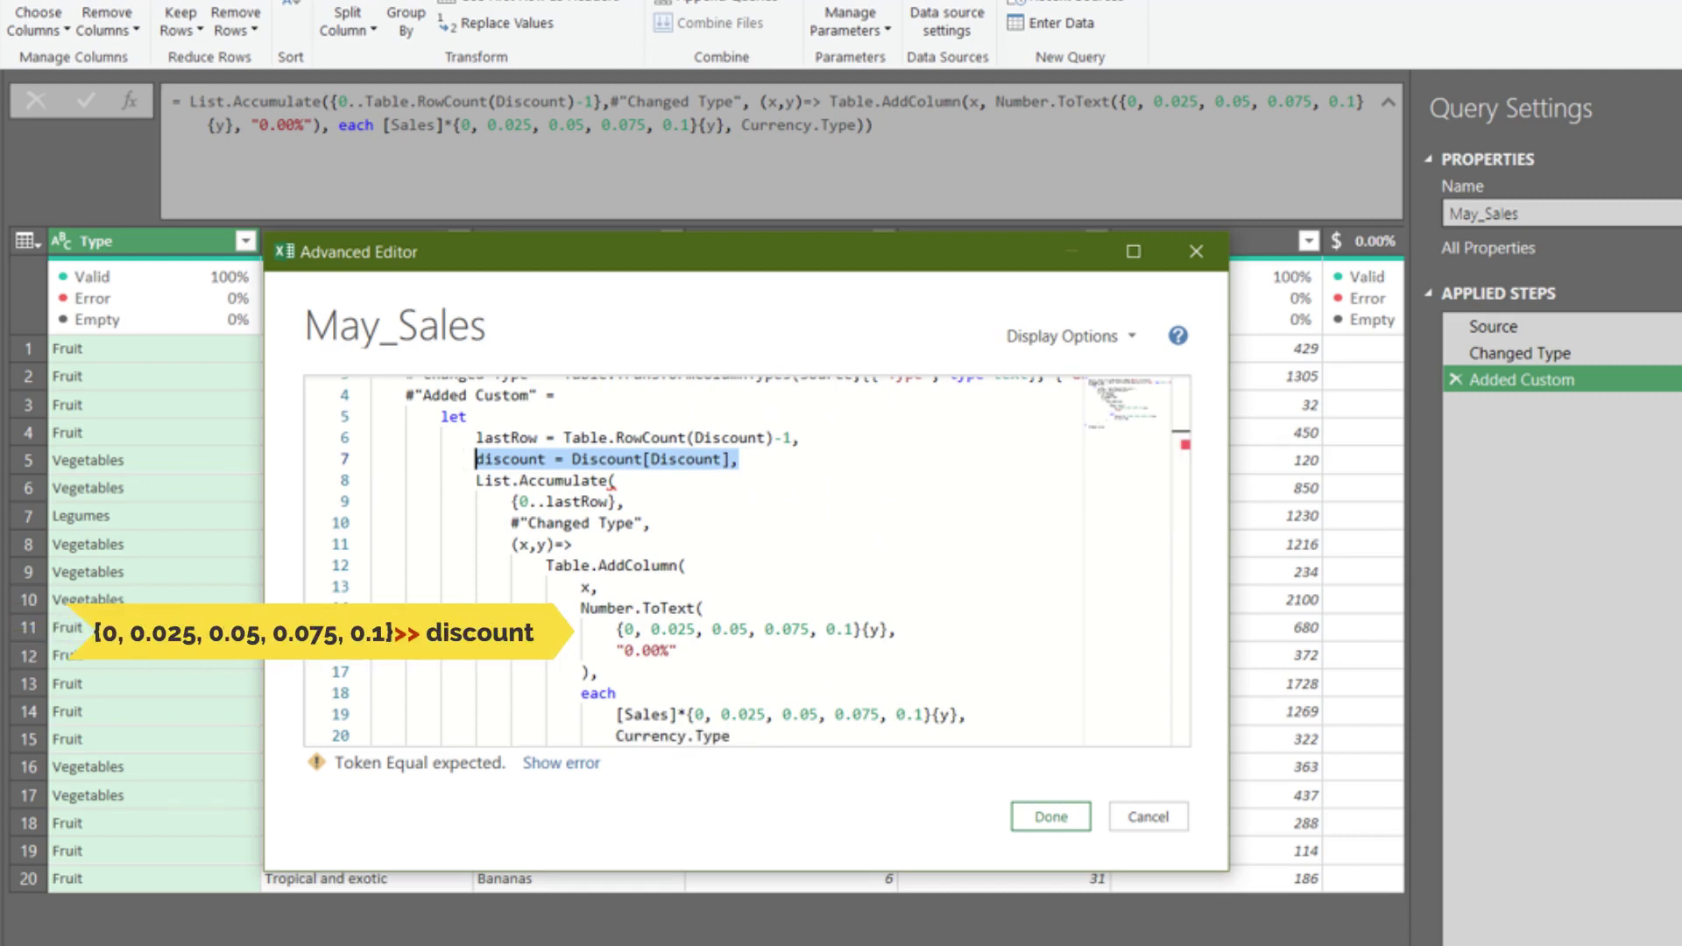
drag(616, 629, 861, 629)
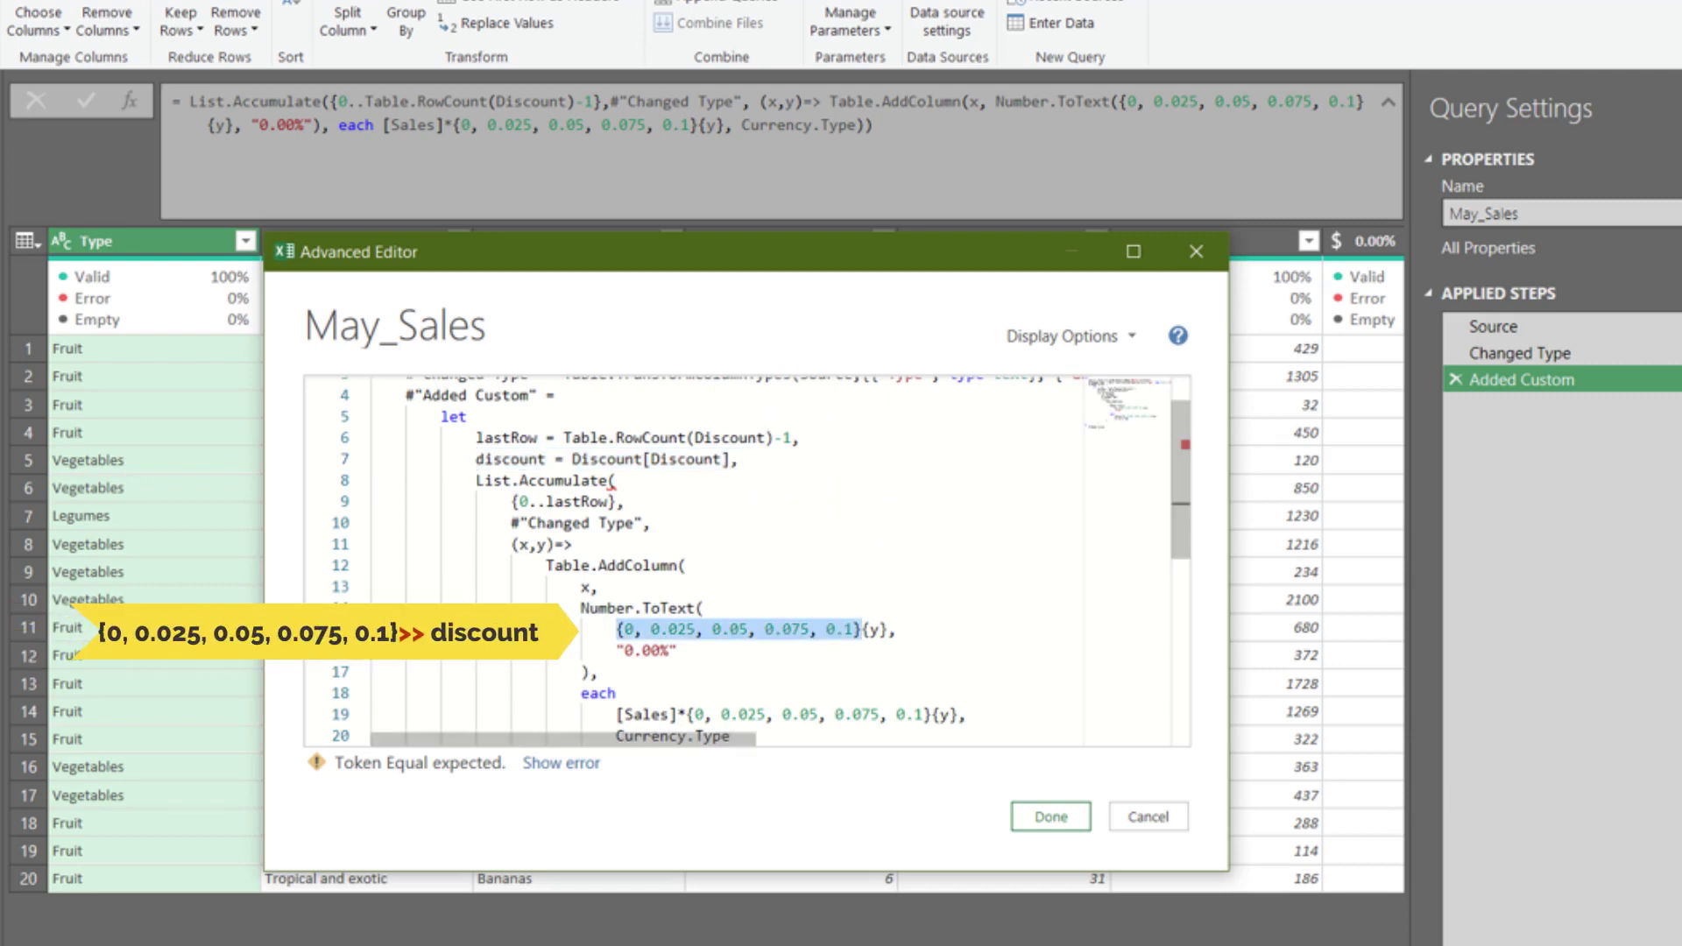
text(discount)
key(shift+Home)
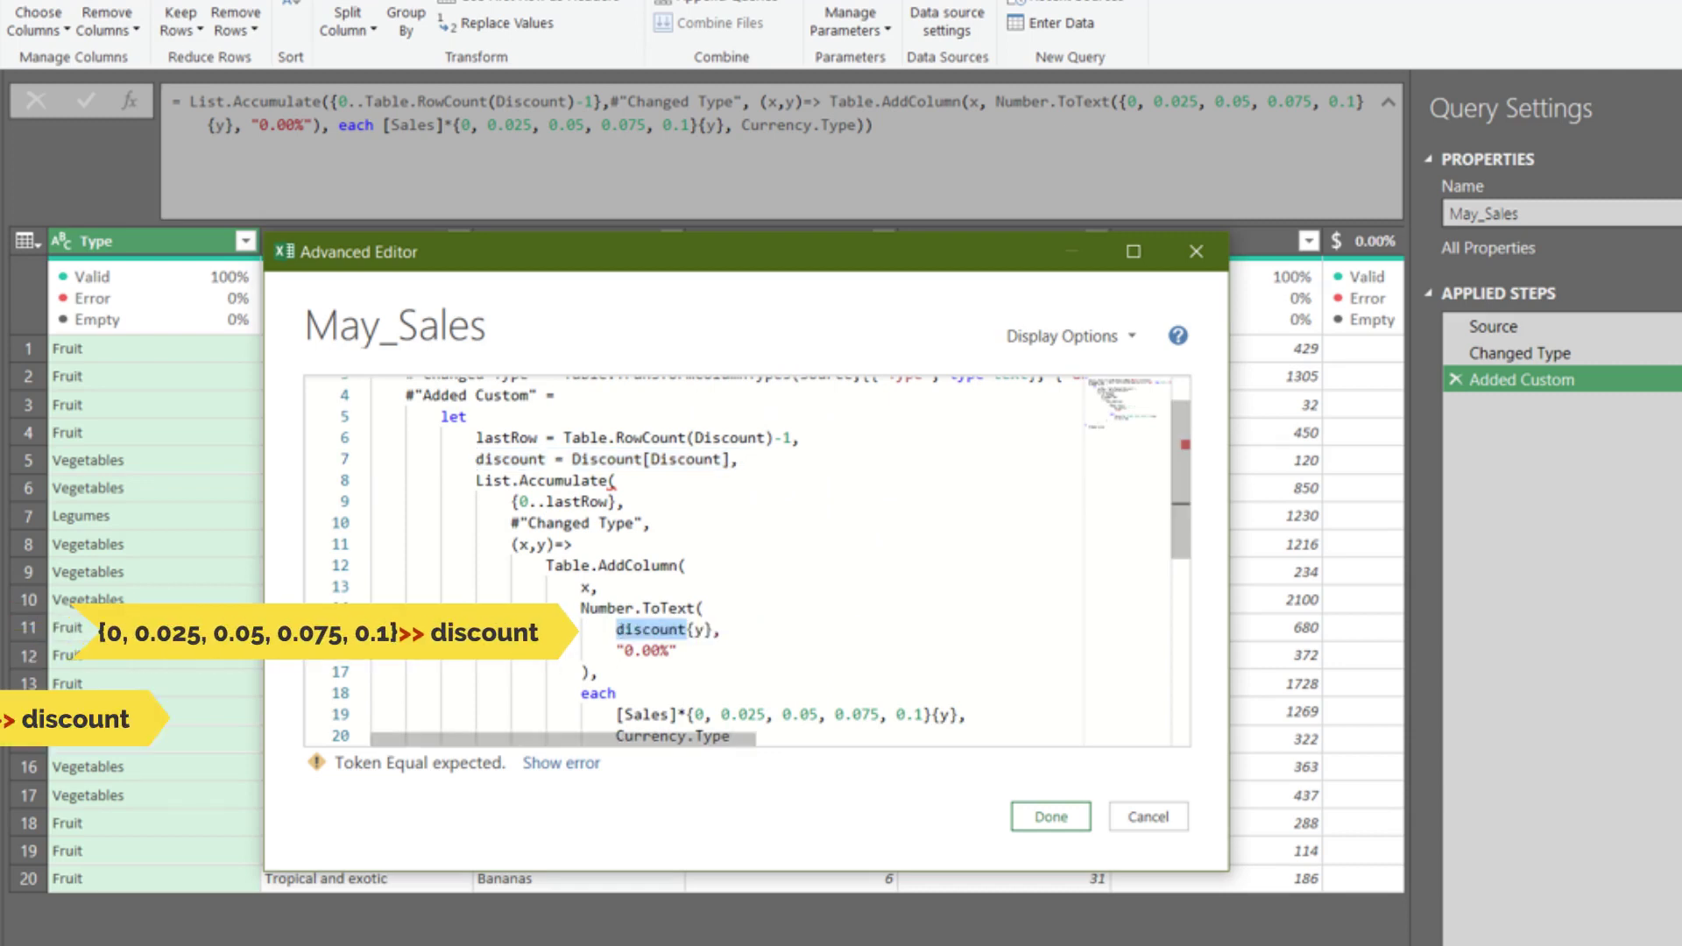
drag(686, 714, 931, 715)
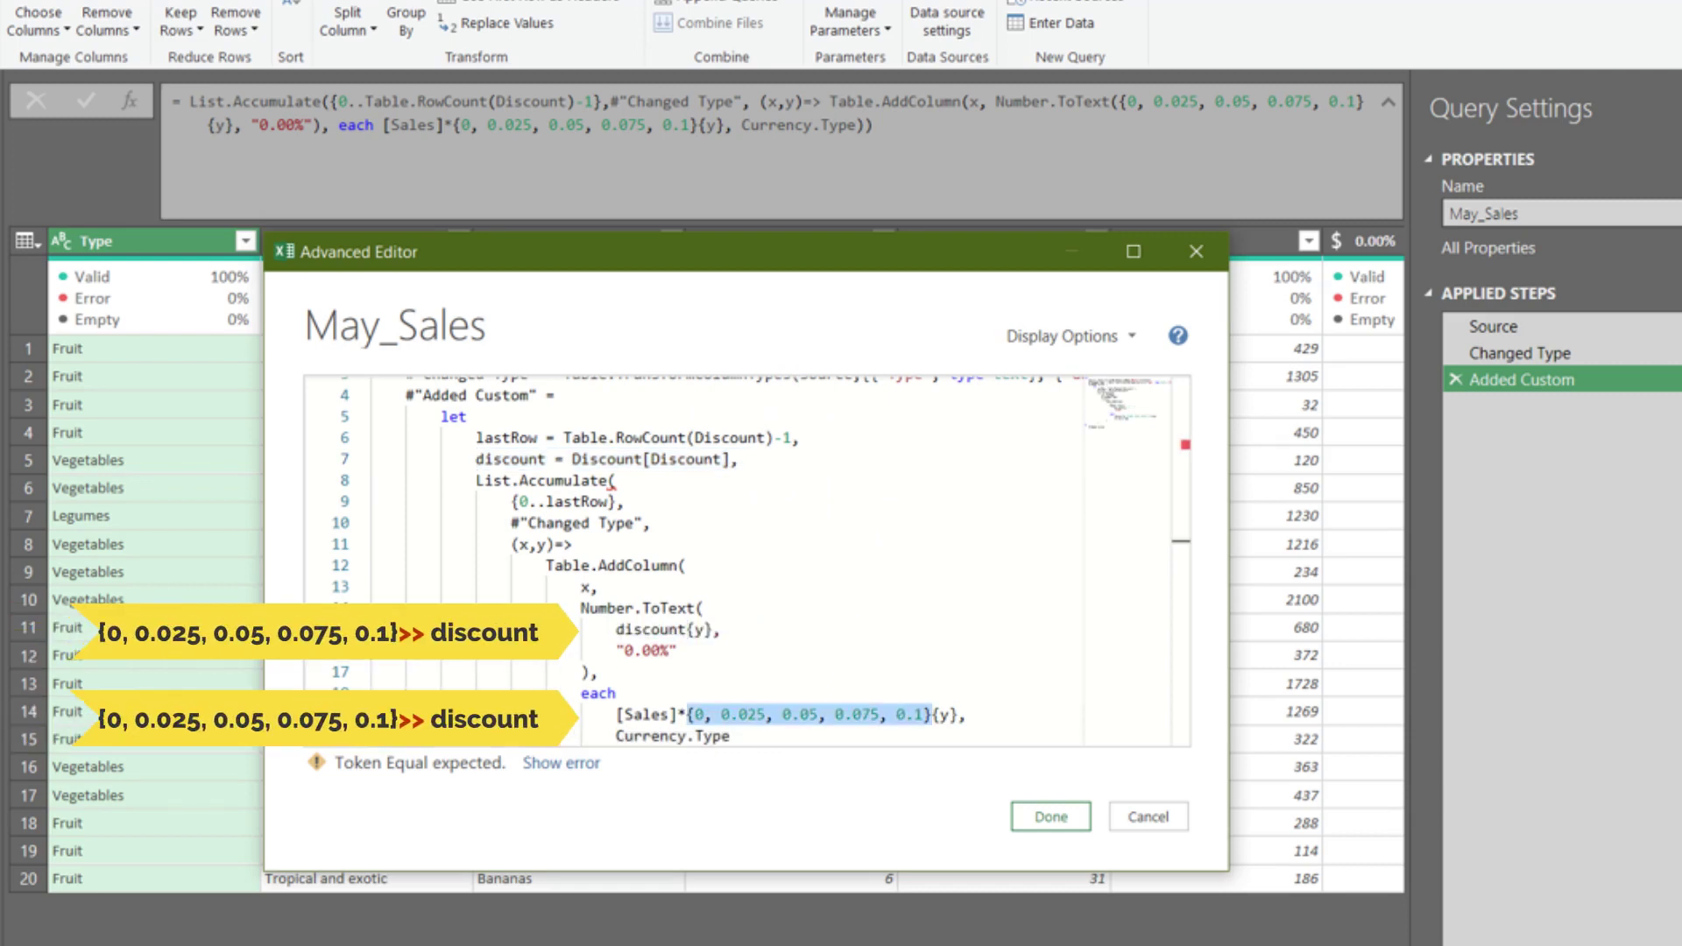
text(discount)
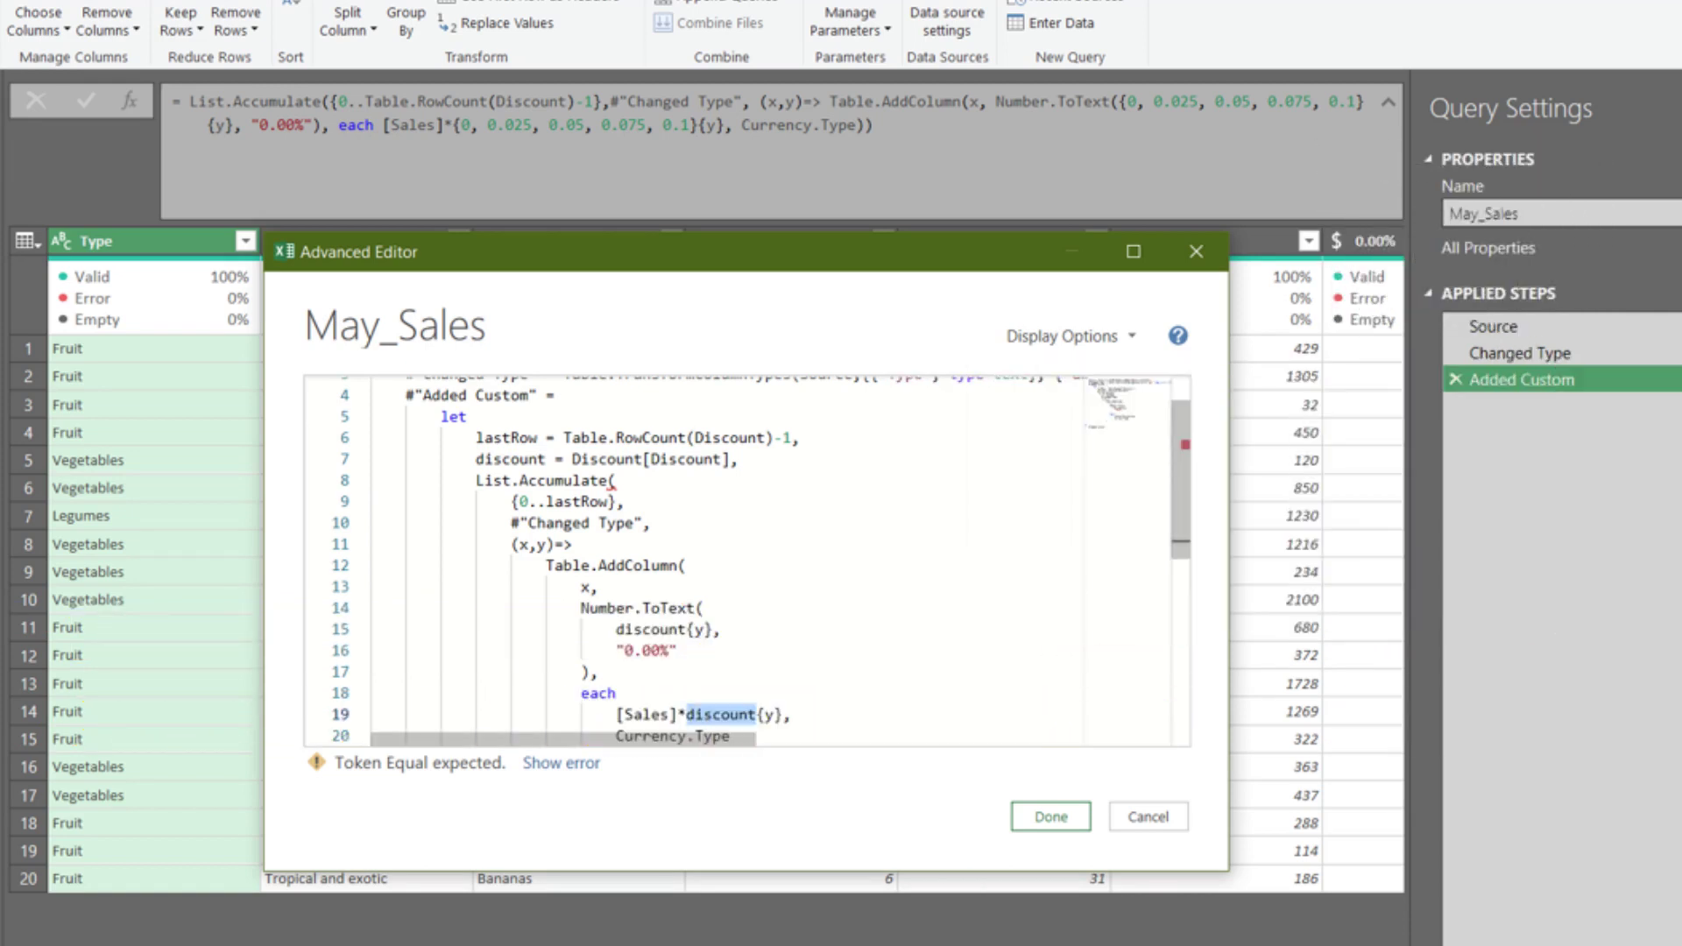
Assign the List.Accumulate expression to calc, indent its arguments, close the nested let with in calc, and apply the query code.
text(calc =)
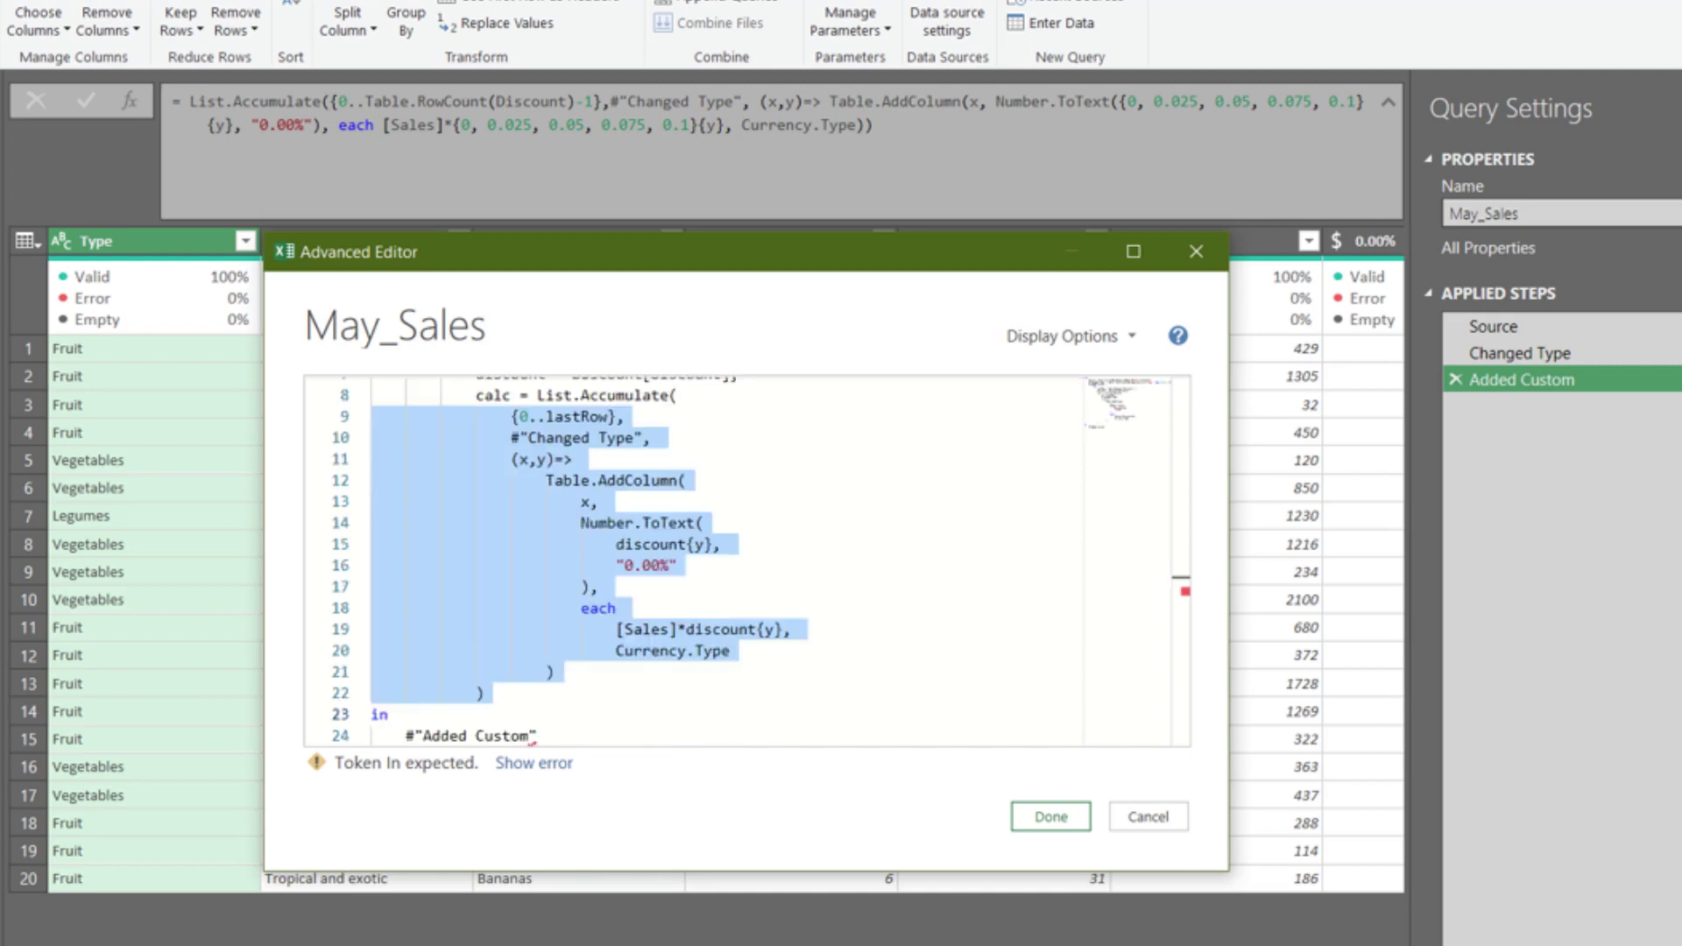
key(Tab)
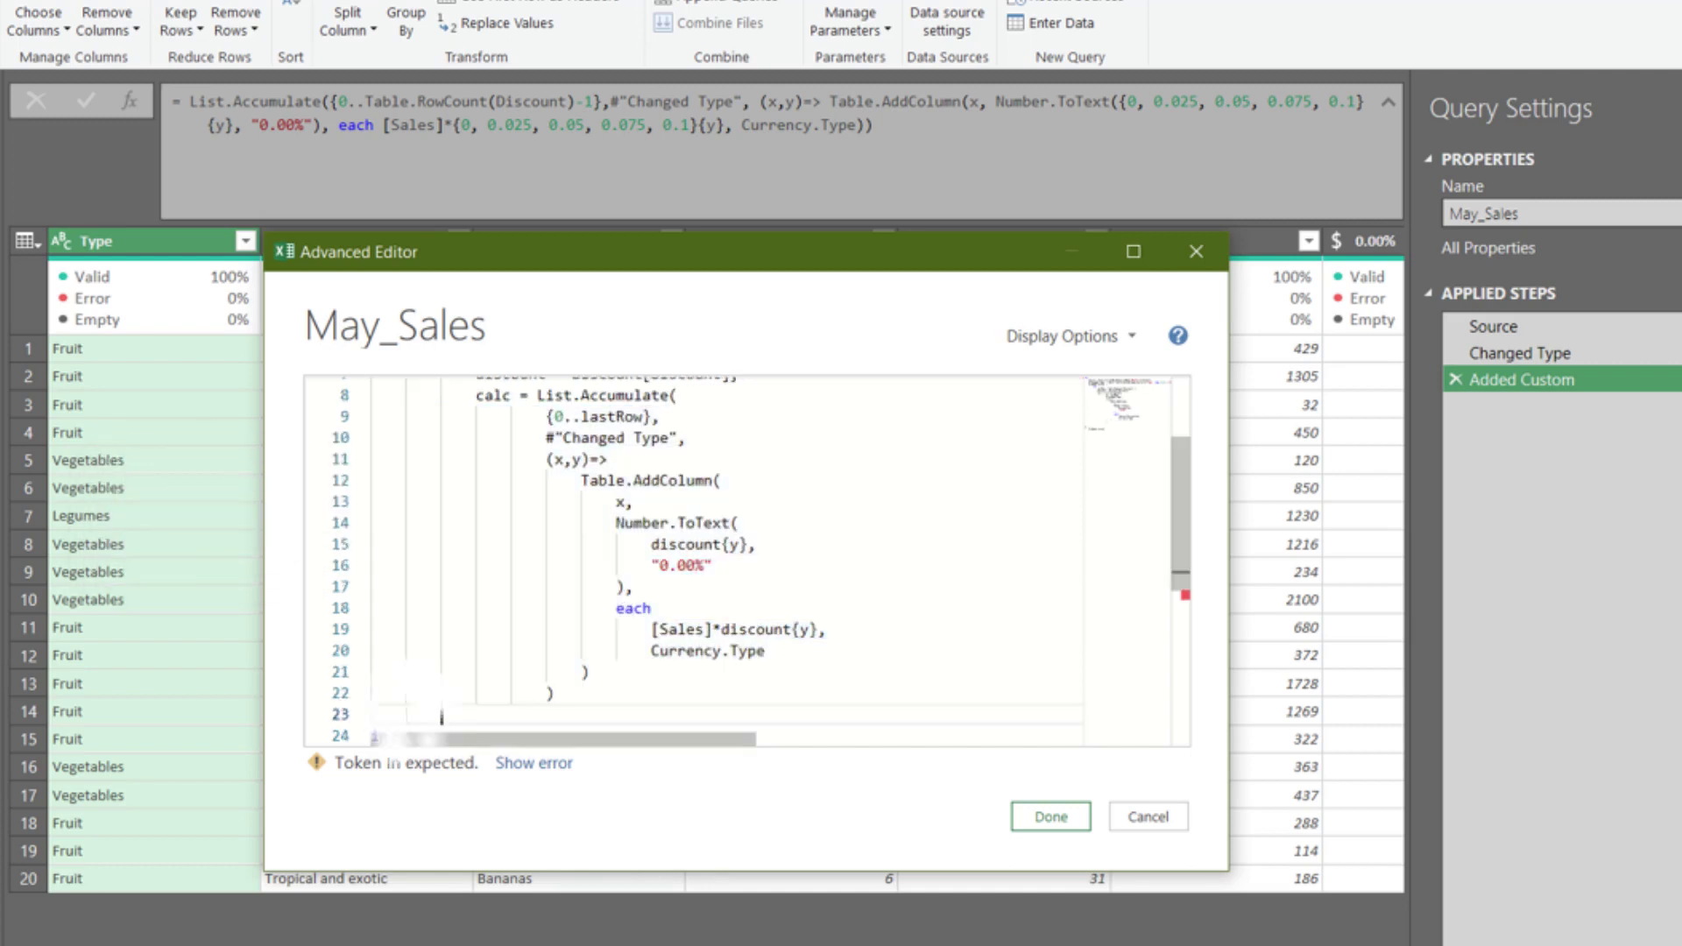
text(in)
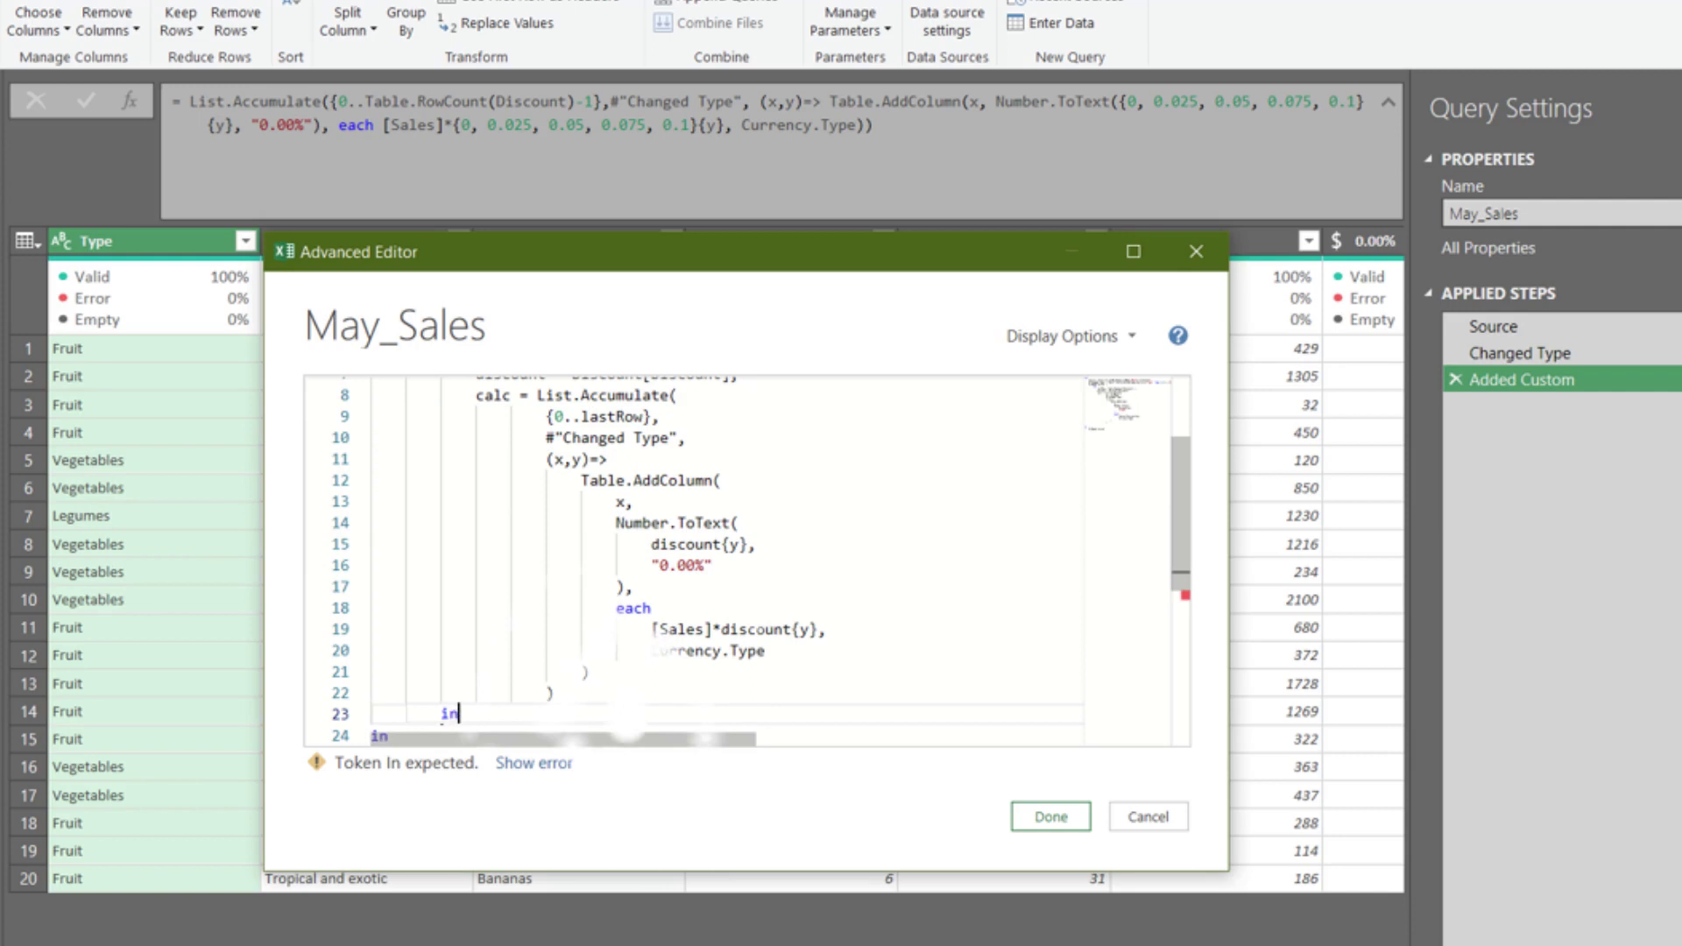
key(Return)
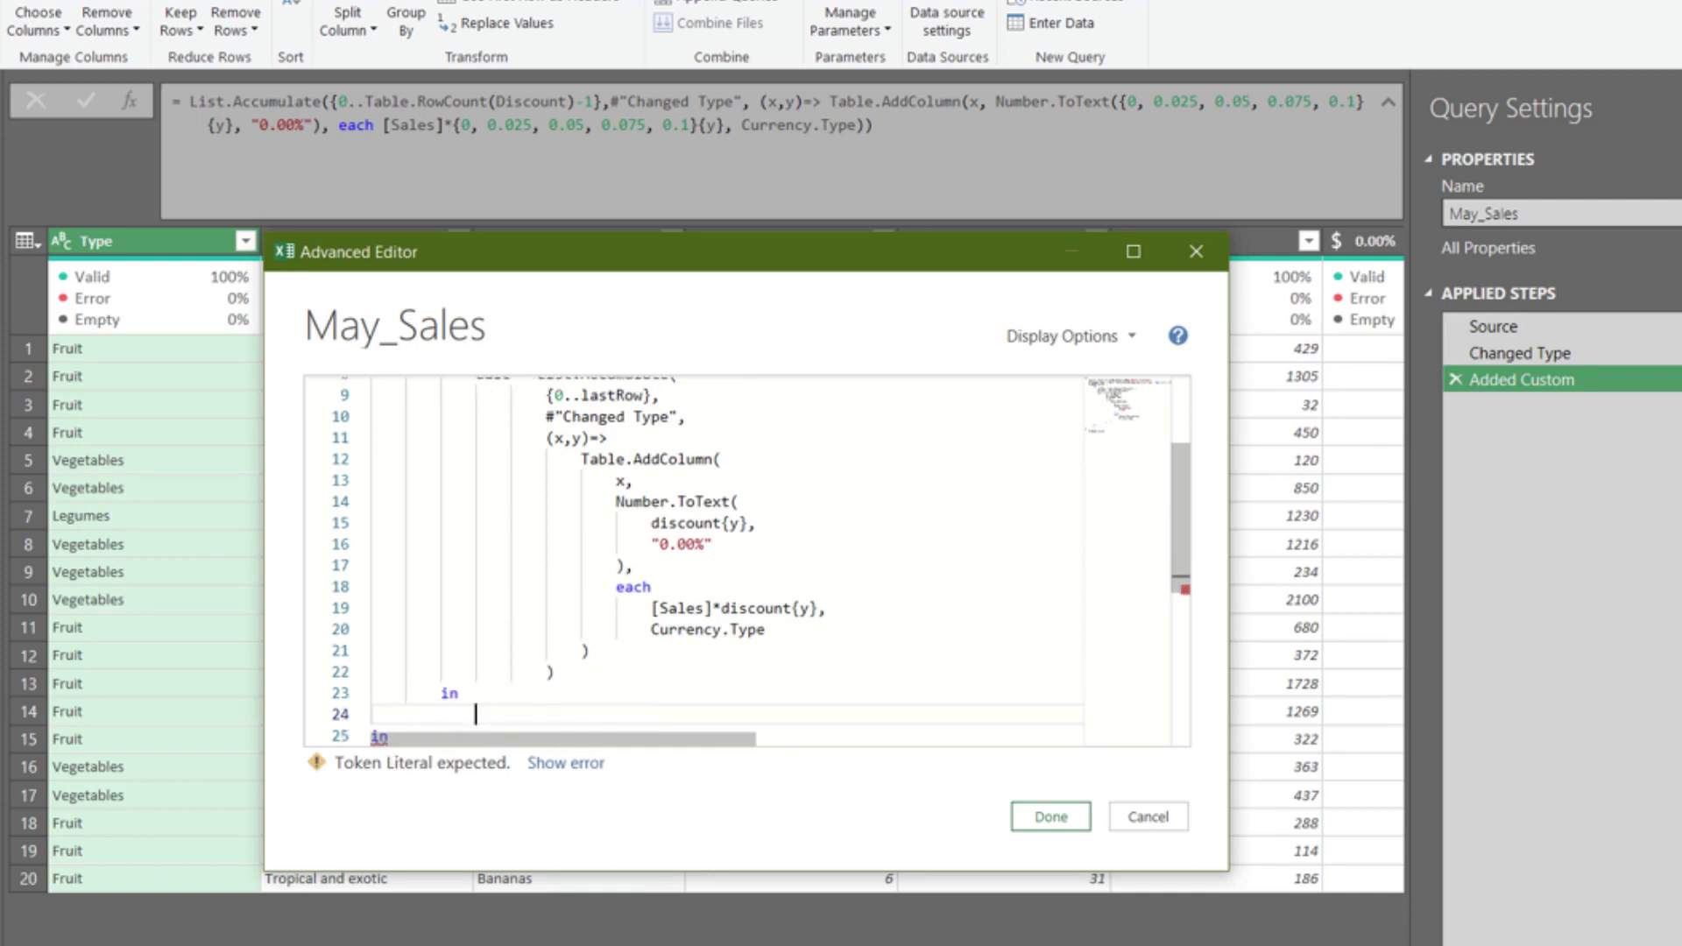
text(calc)
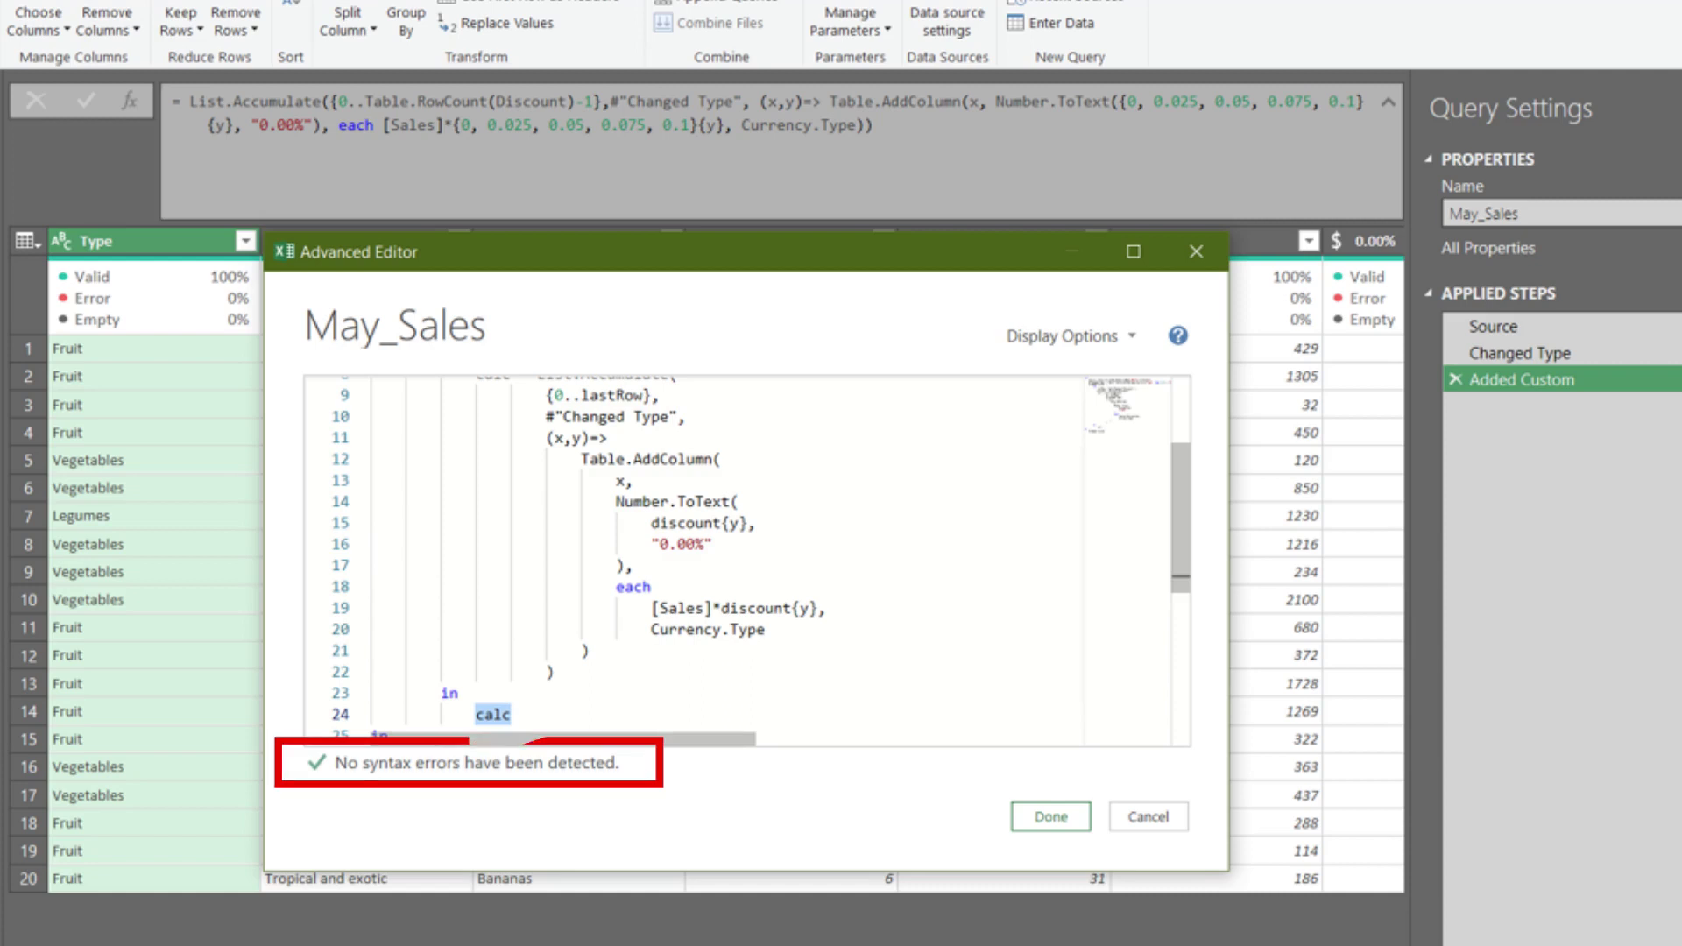
click(1049, 815)
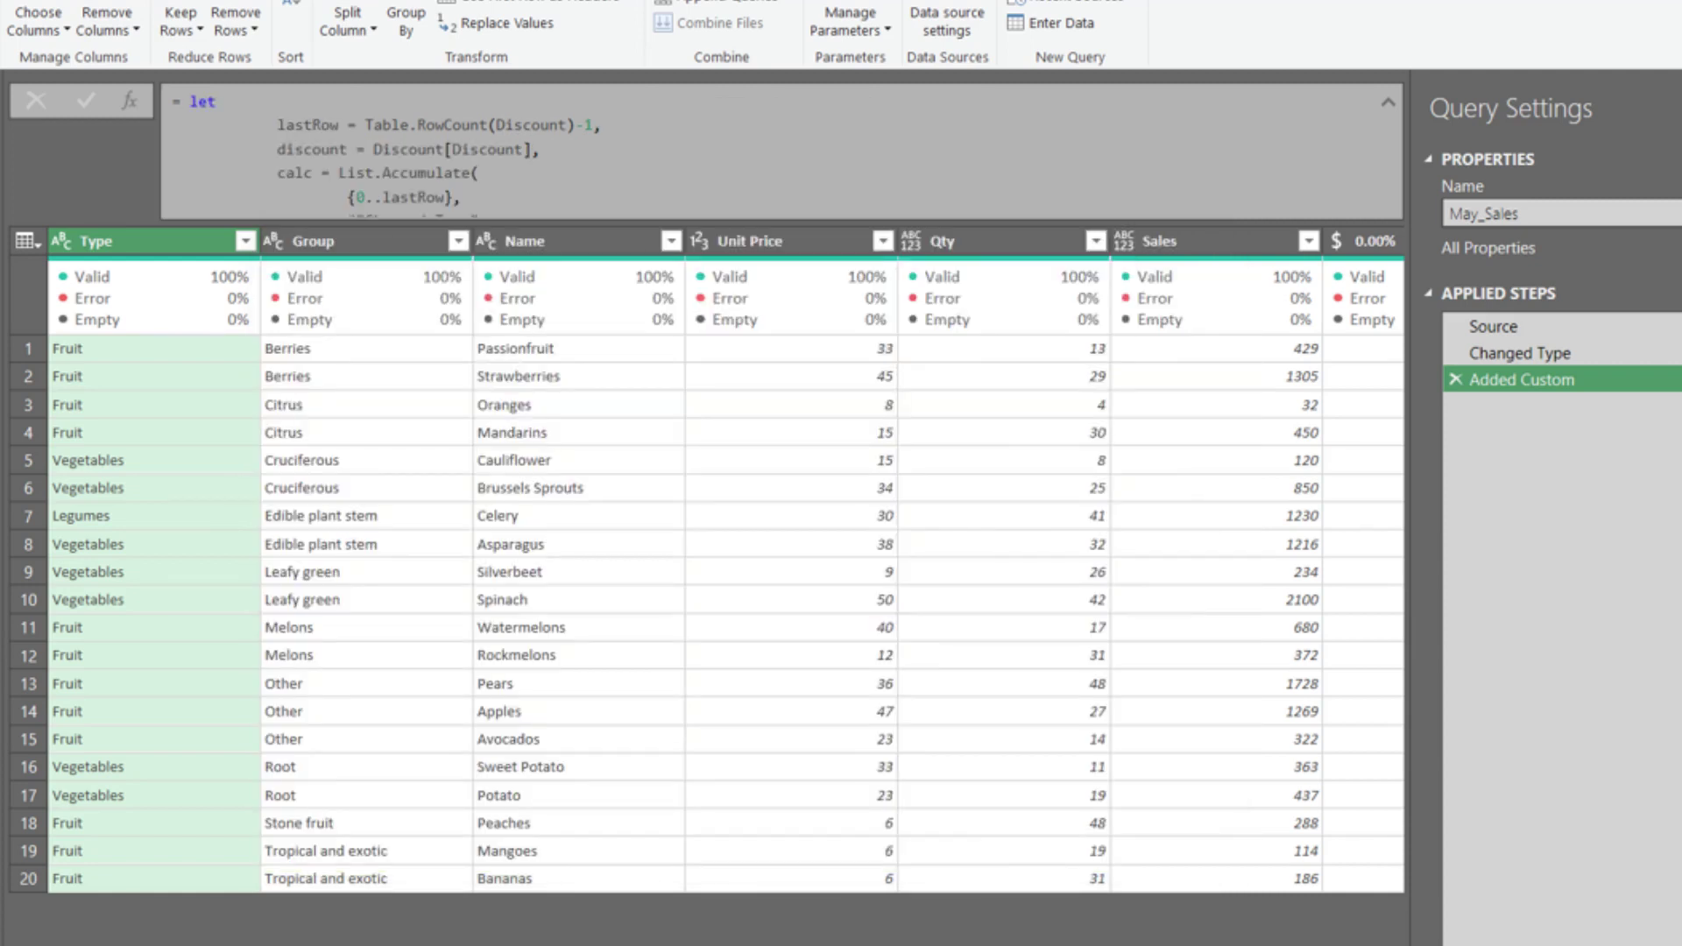
In the May_Sales query code, start a nested let under each defining s = [Sales], and replace [Sales] in the discount multiplication with s.
scroll(725, 570, right, 5)
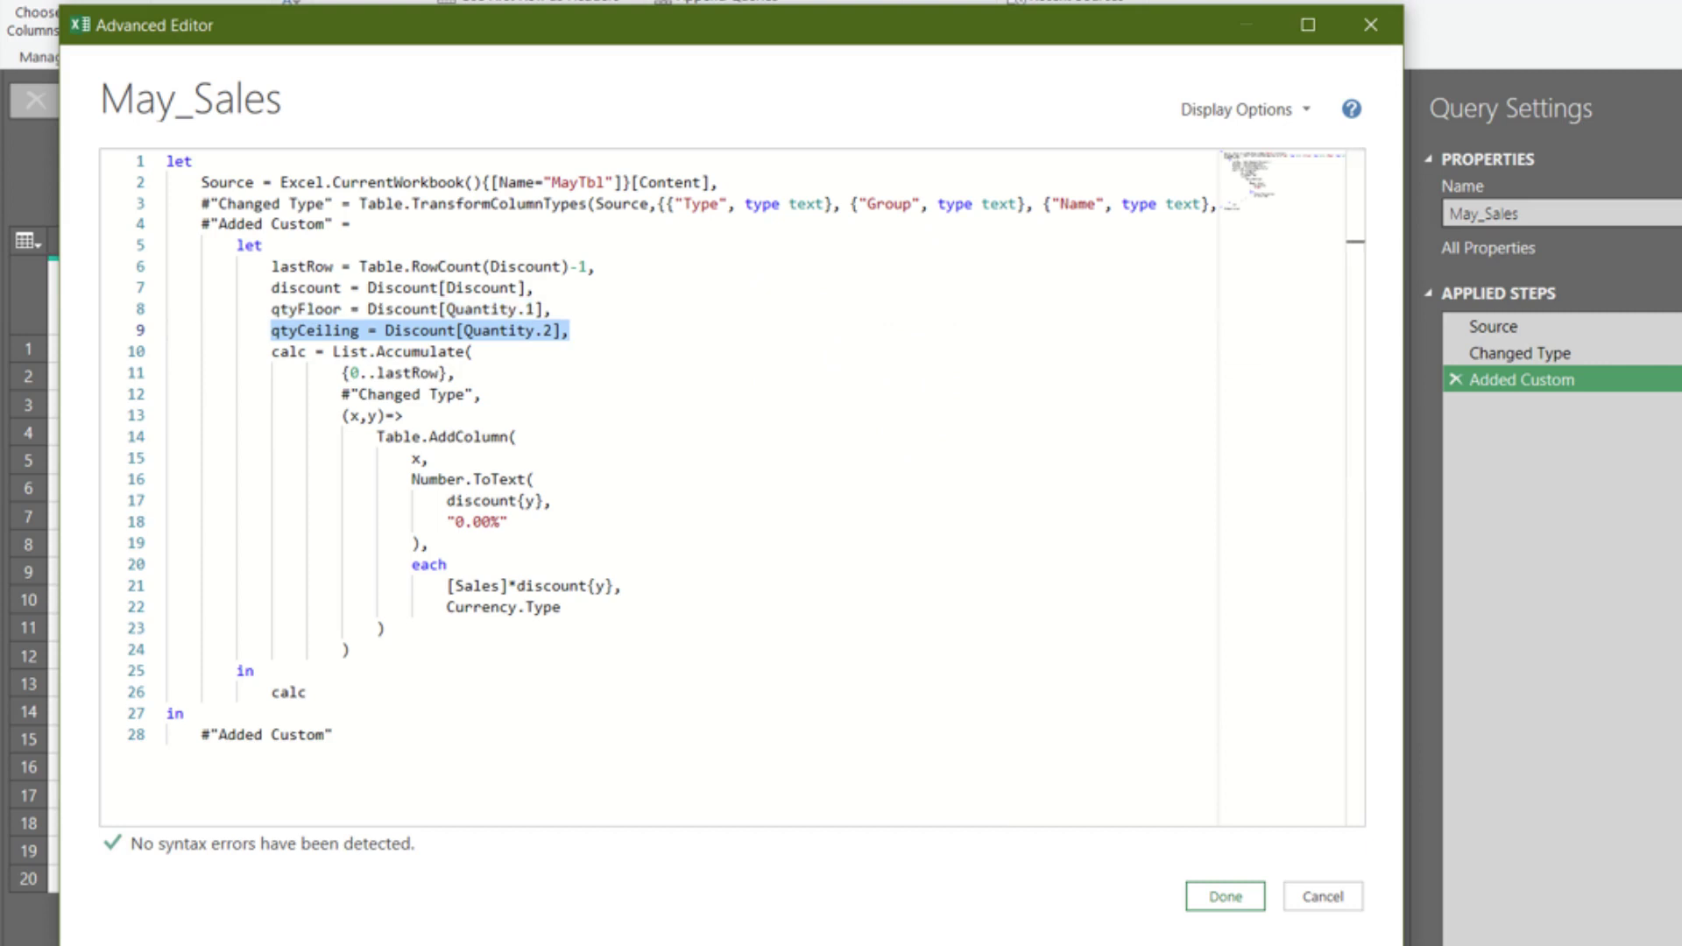
click(446, 564)
key(Return)
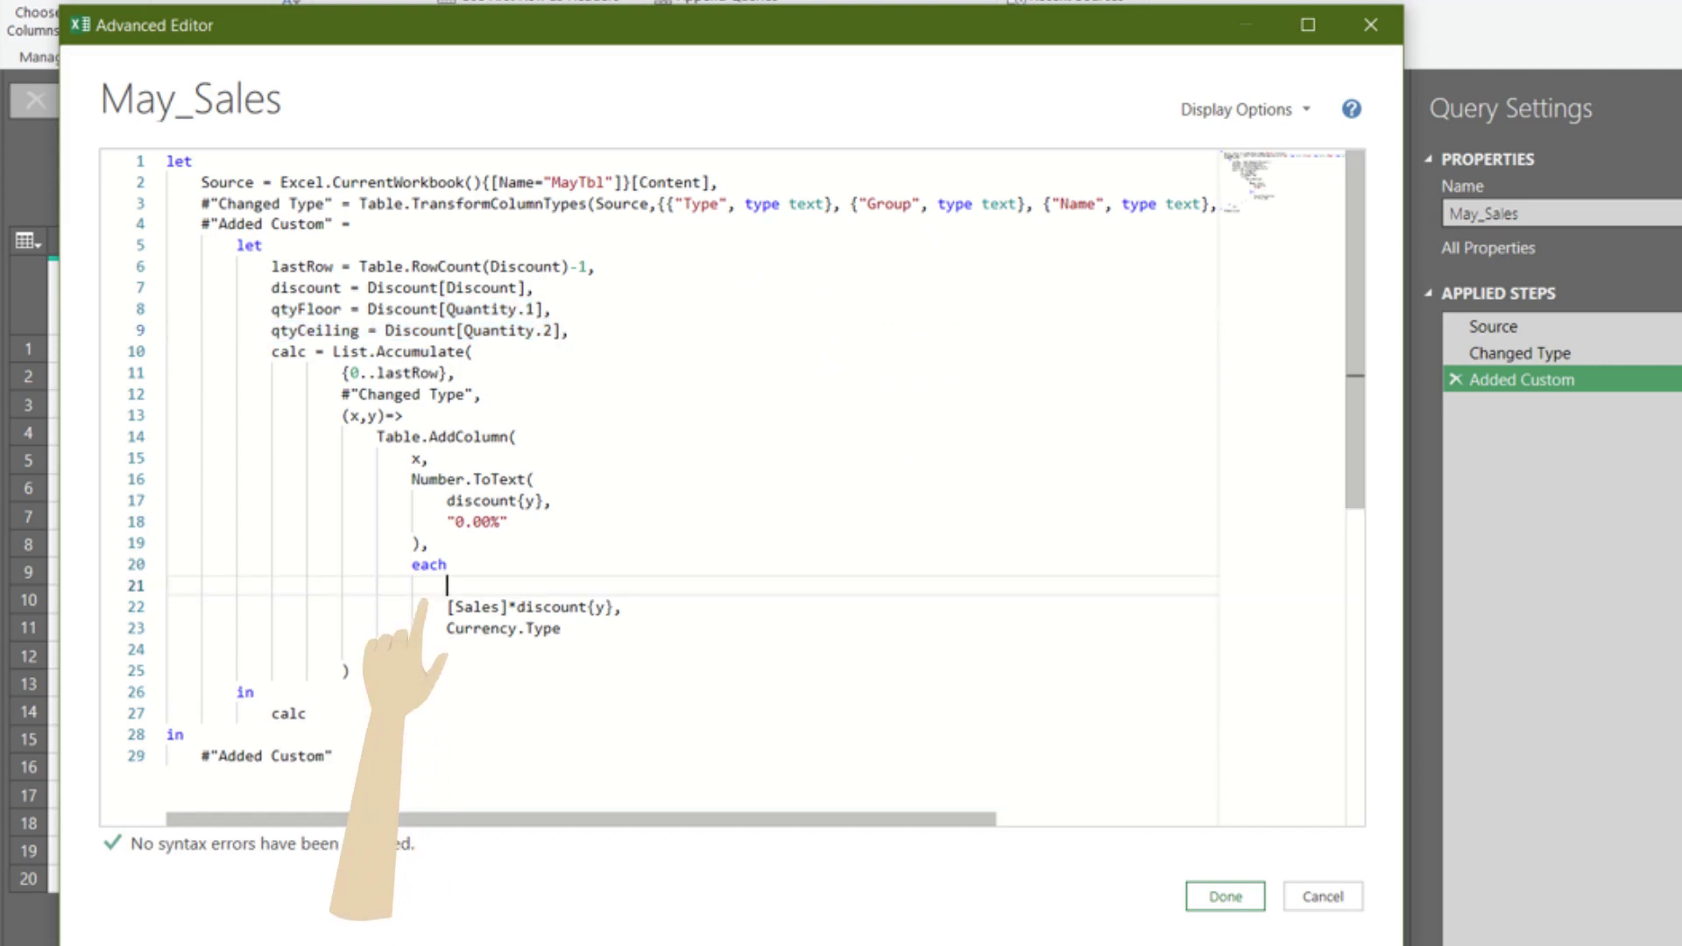
text(let)
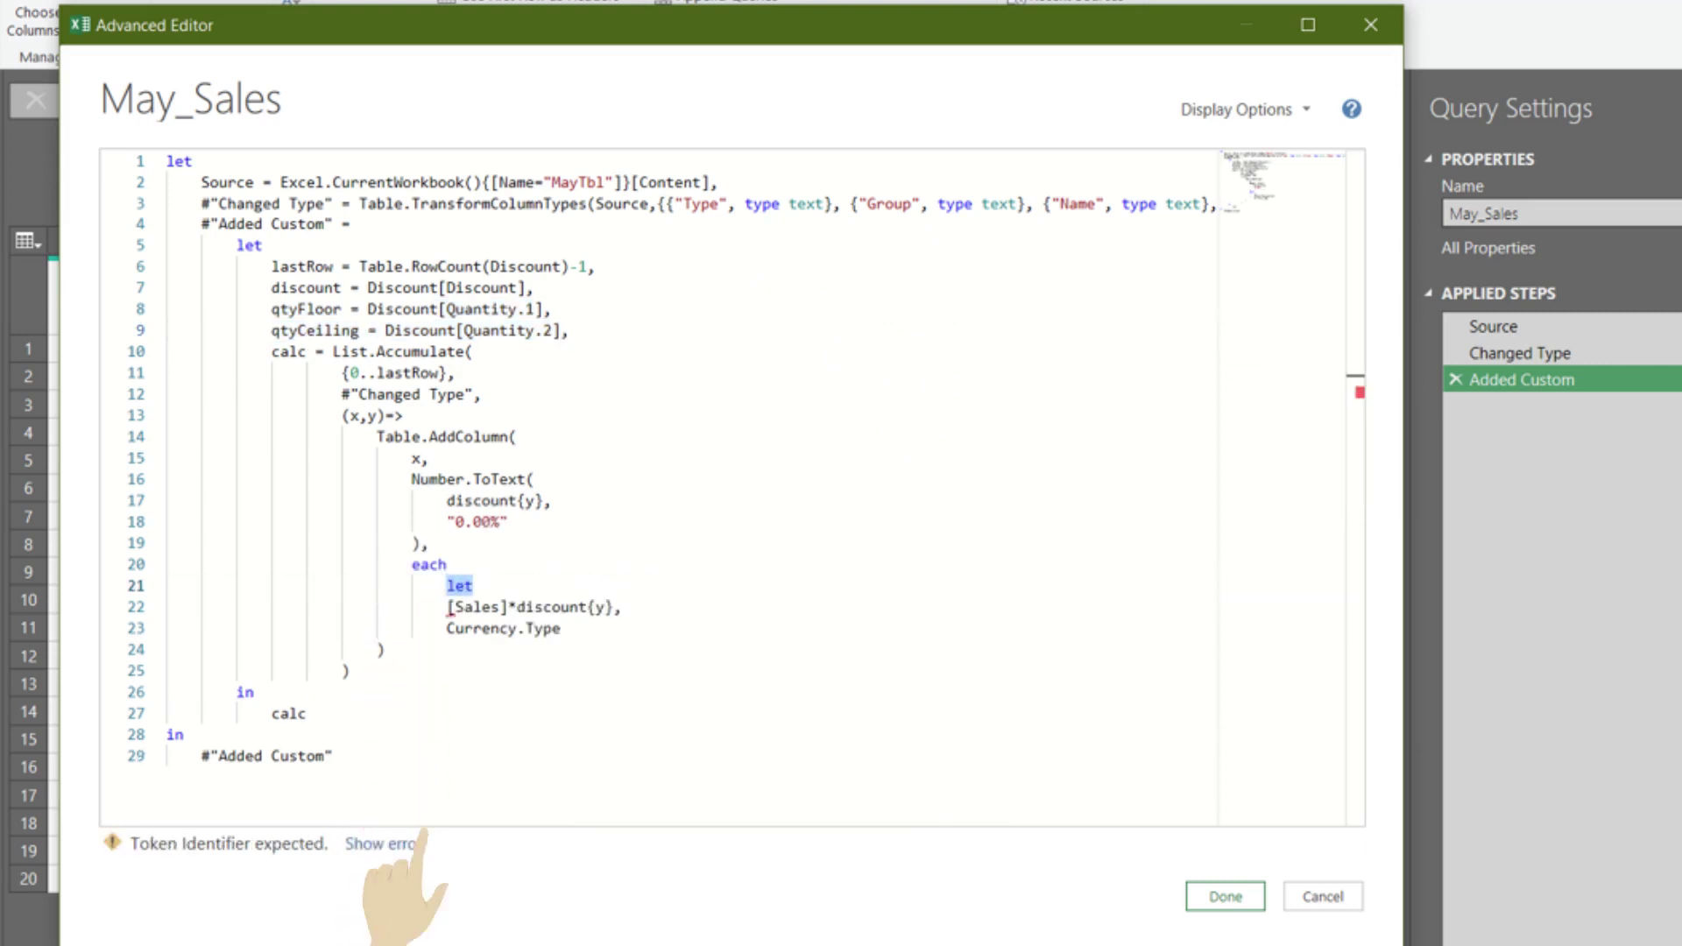
key(Return)
text(s = [Sales],)
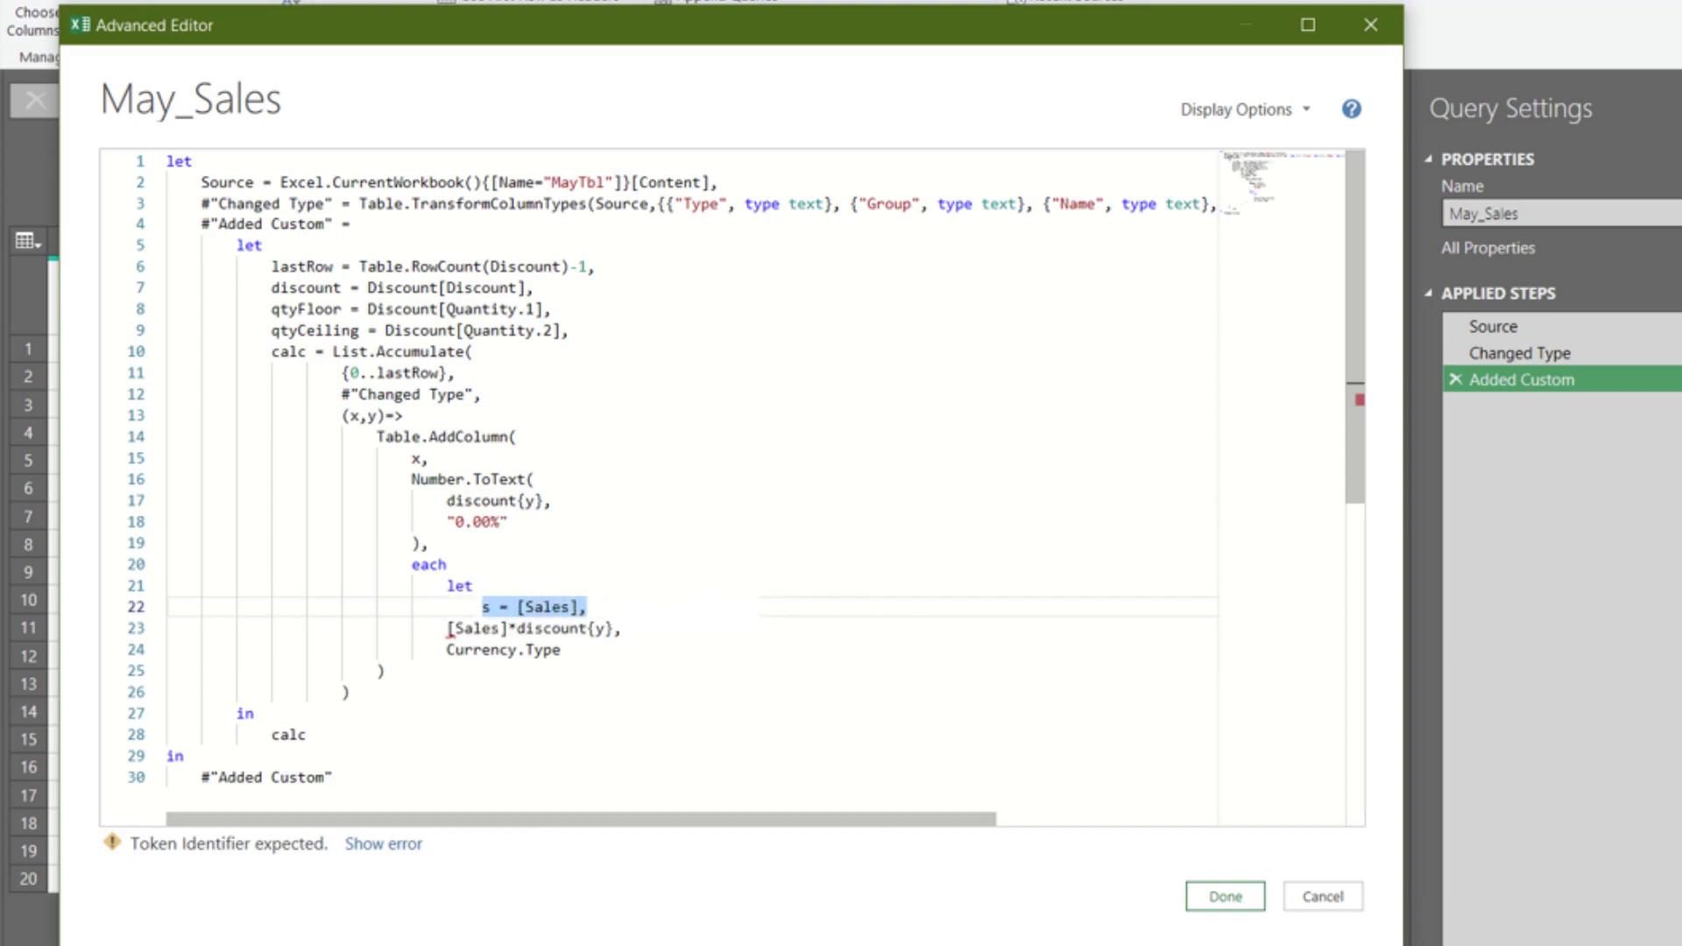
drag(447, 628, 508, 628)
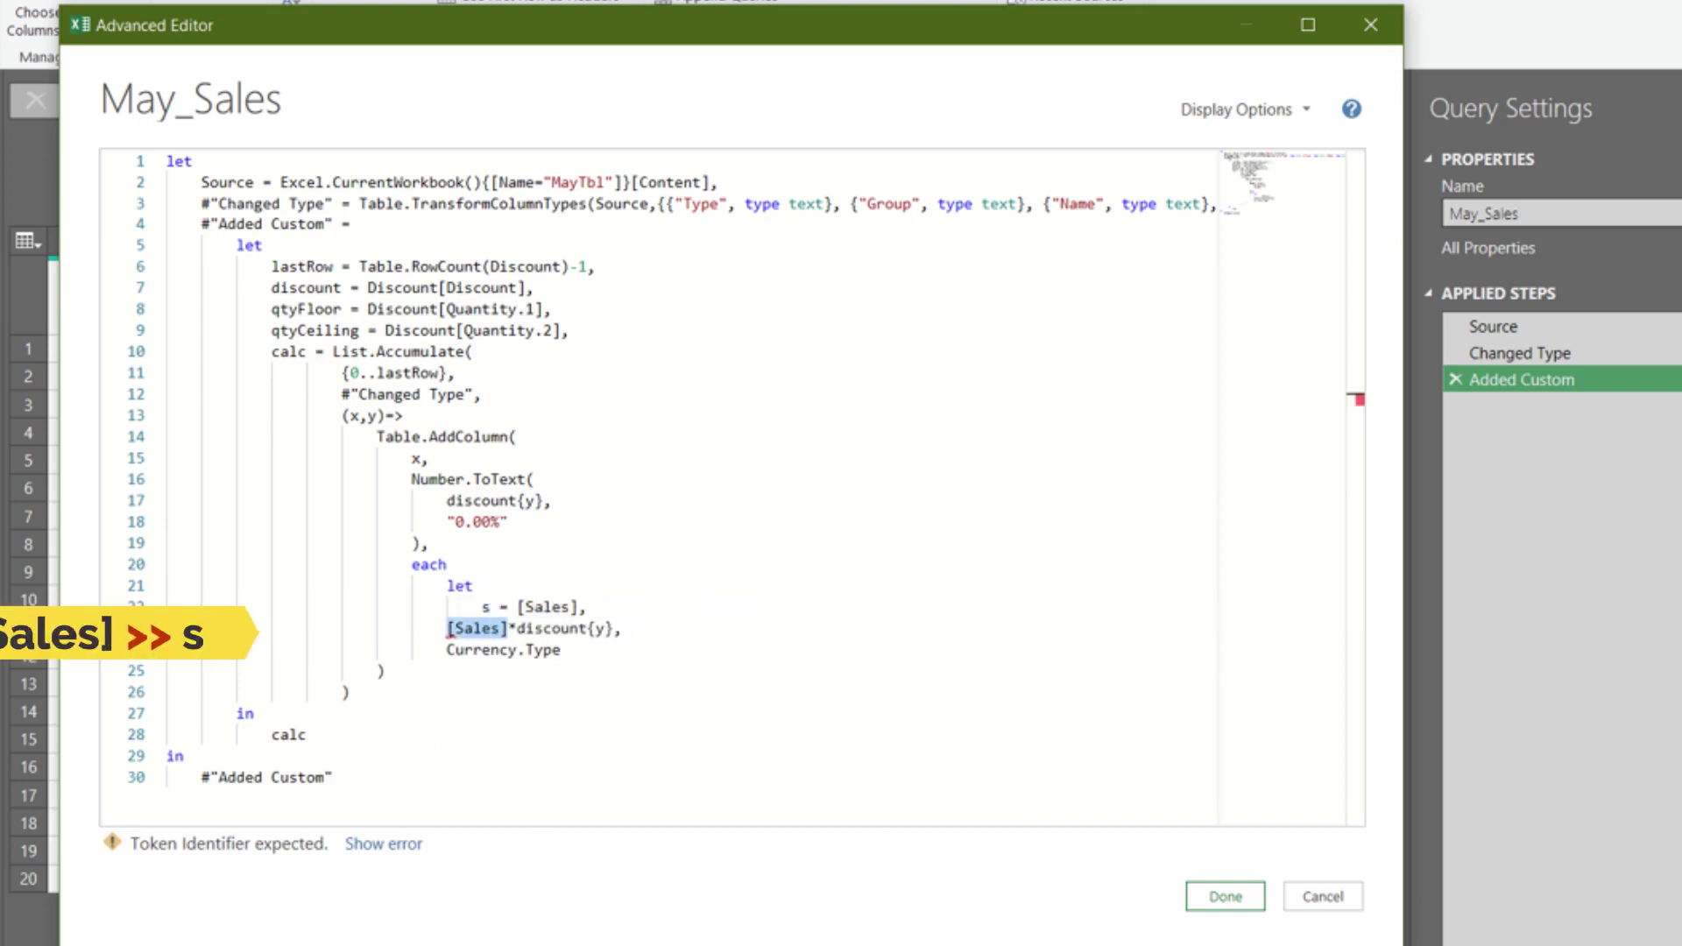
text(s)
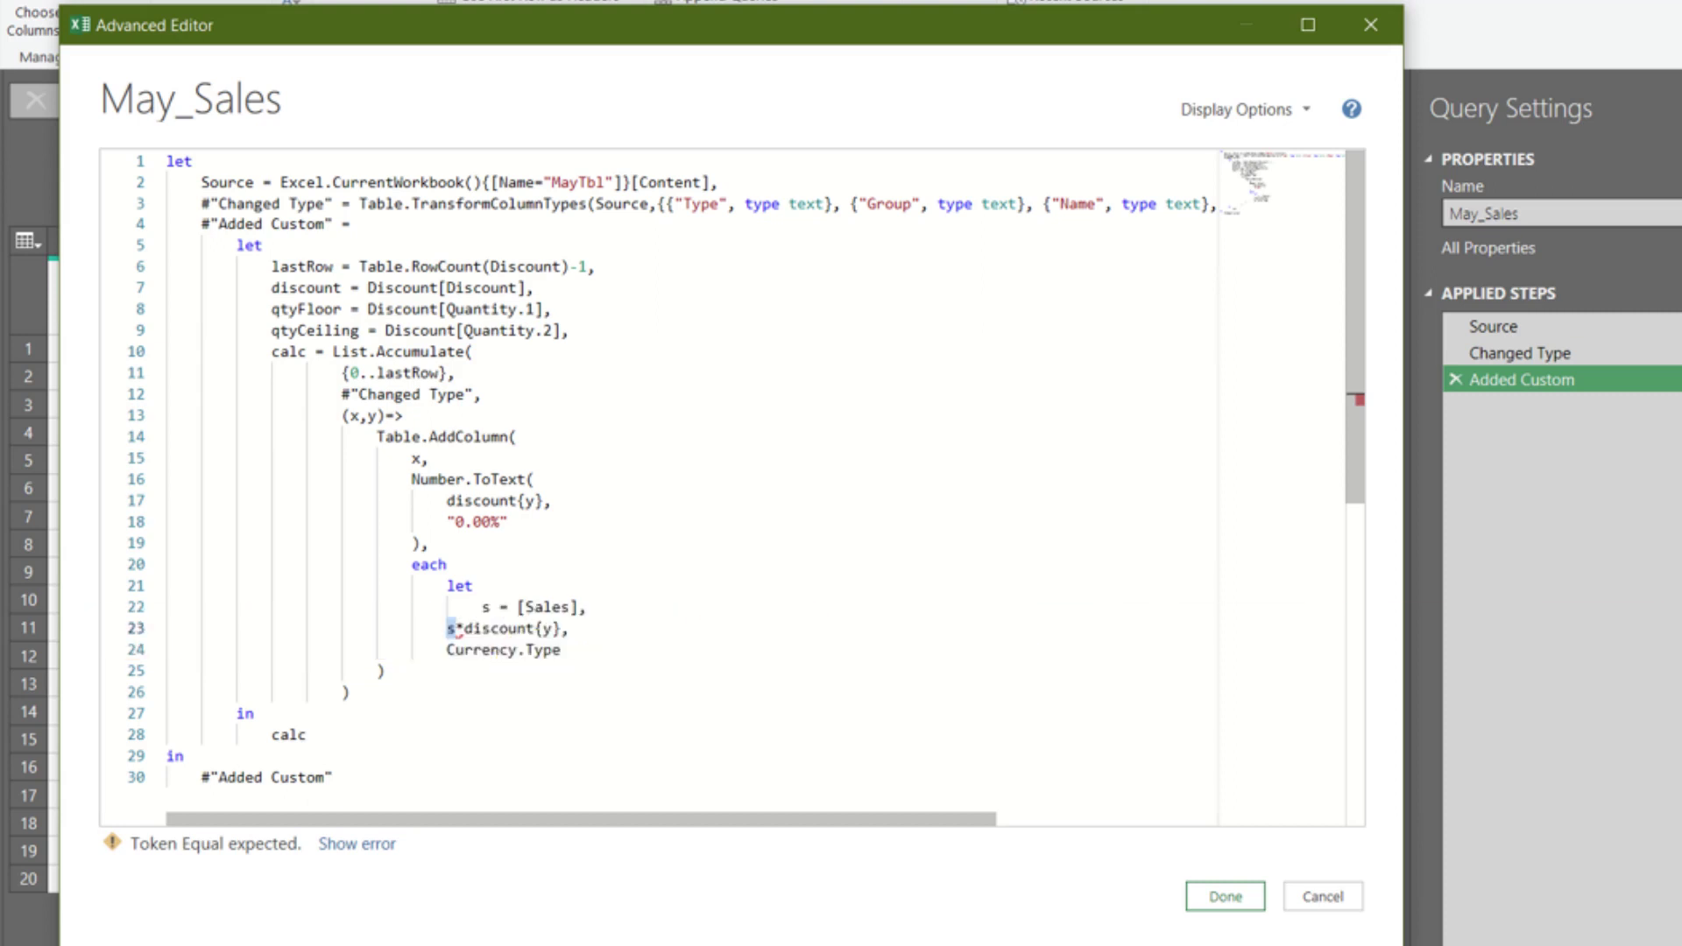
Define the variable q = [Qty] below s in the nested let under each.
key(Up)
key(End)
key(Return)
text(q = [Qty],)
key(shift+Home)
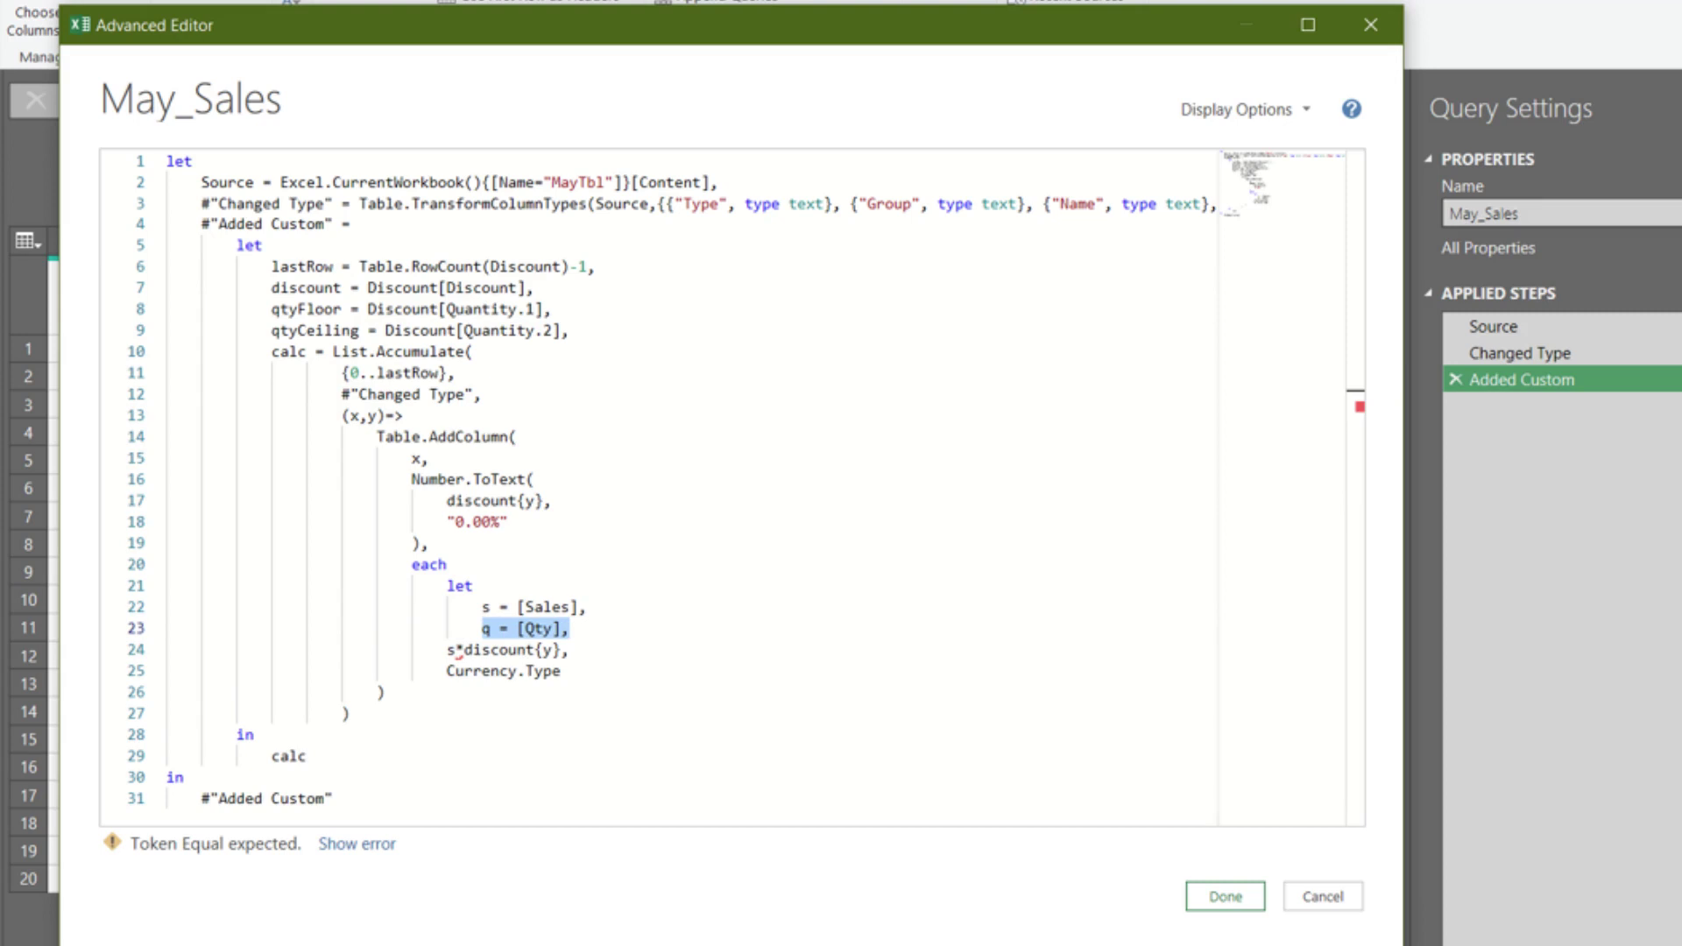
Assign the s*discount{y} expression to condCalc and precede it with the condition if q >= qtyFloor{y} and q <= qtyCeiling{y}.
key(Down)
key(Home)
key(Tab)
text(condCalc =)
key(shift+Home)
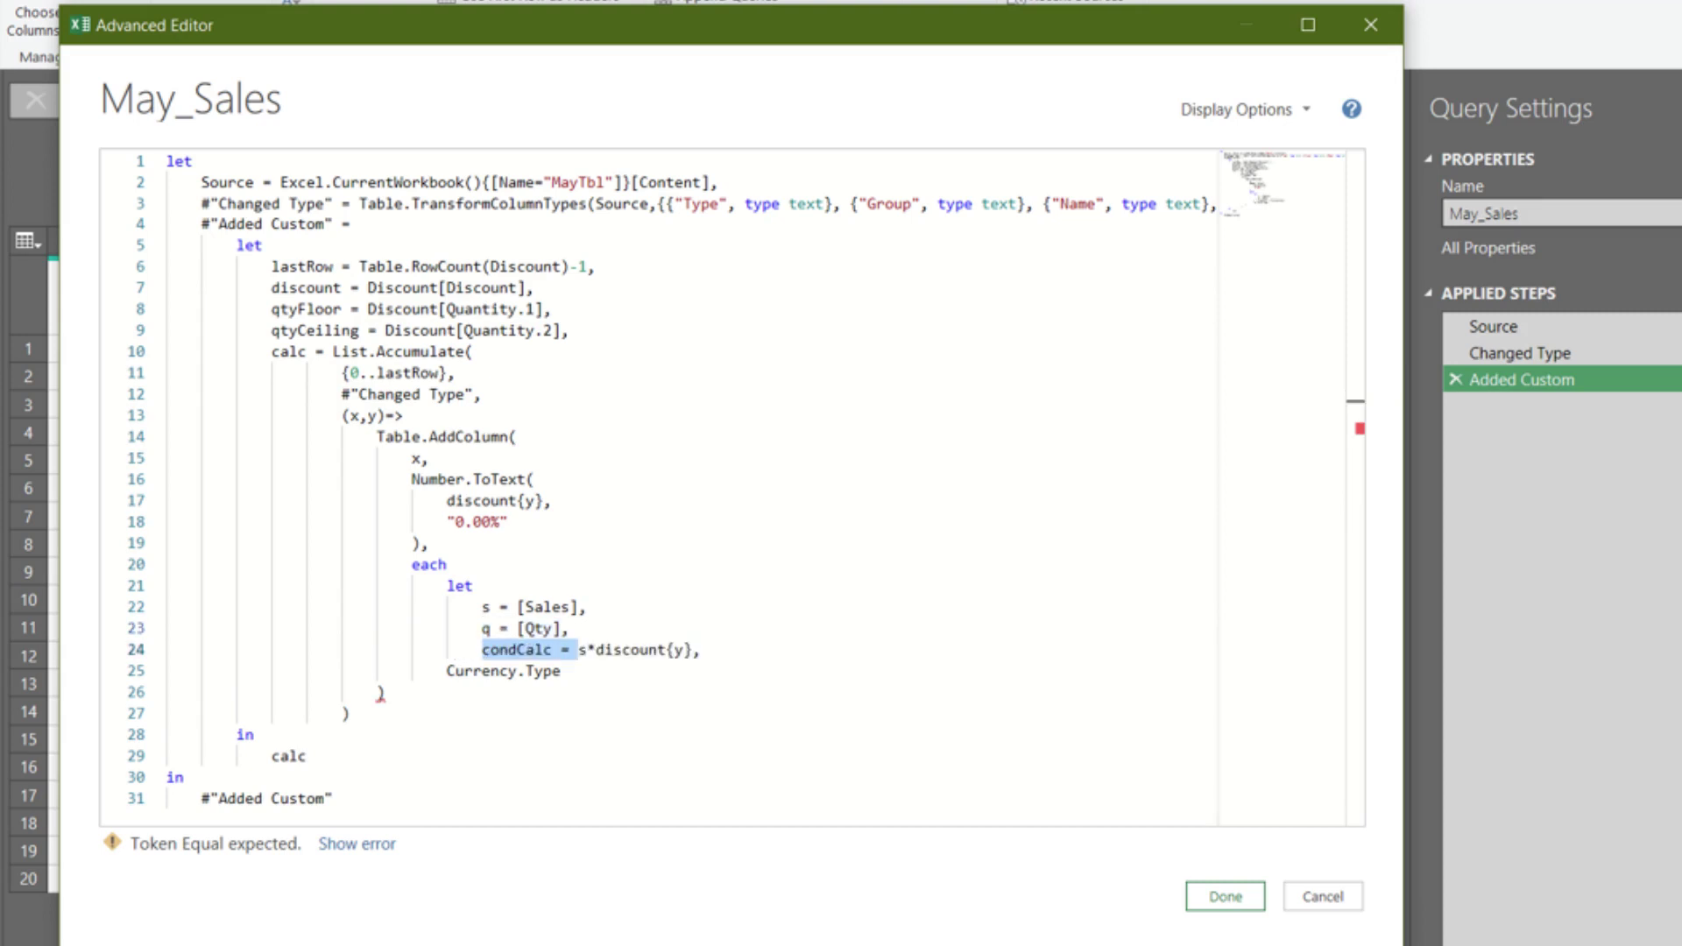
text(if q >= qtyFloor{y} and q <= qtyCeiling{y})
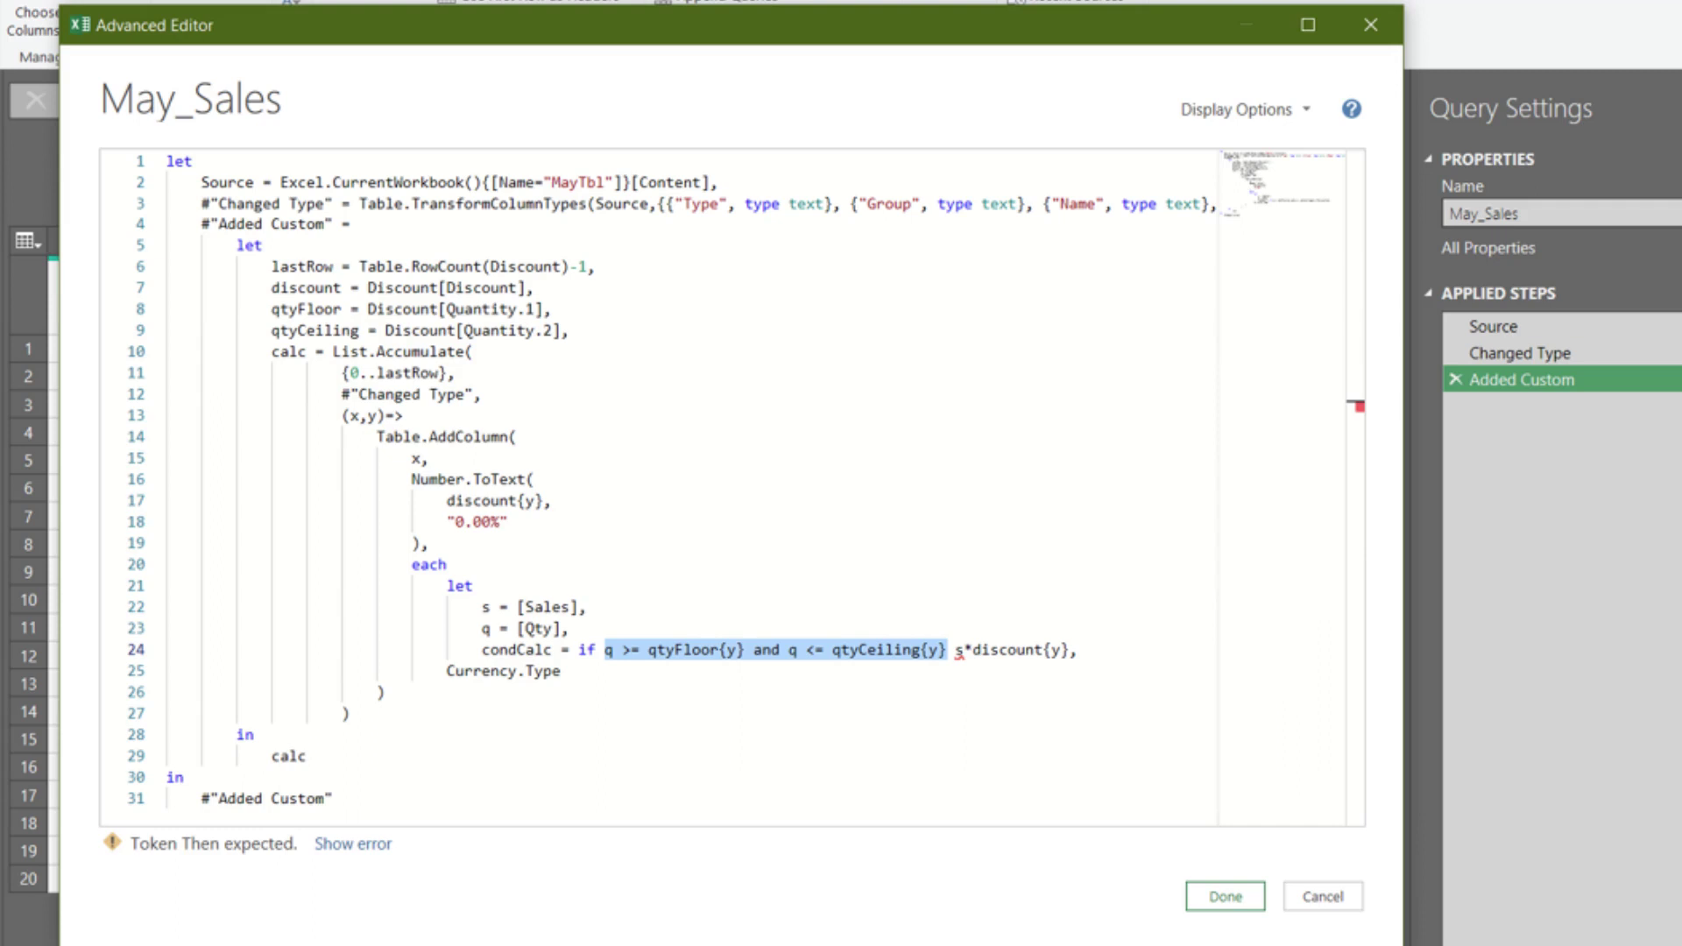
Complete the condCalc conditional with then s*discount{y} and else 0, each on its own line aligned under if.
key(shift+Home)
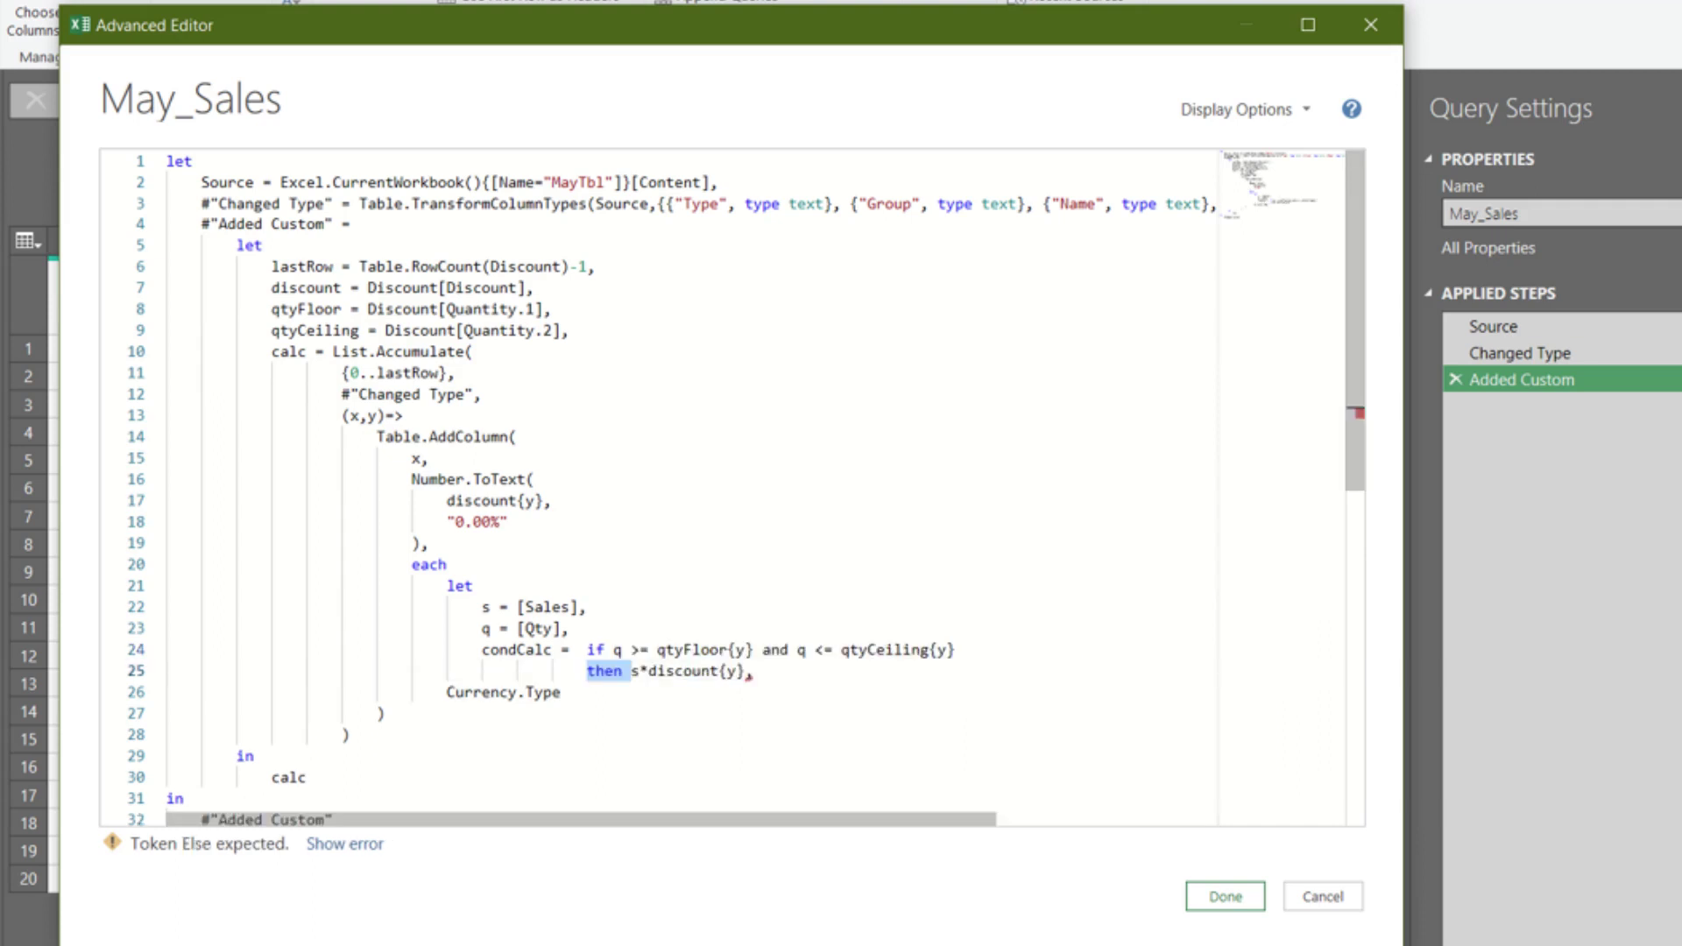
key(BackSpace)
key(Return)
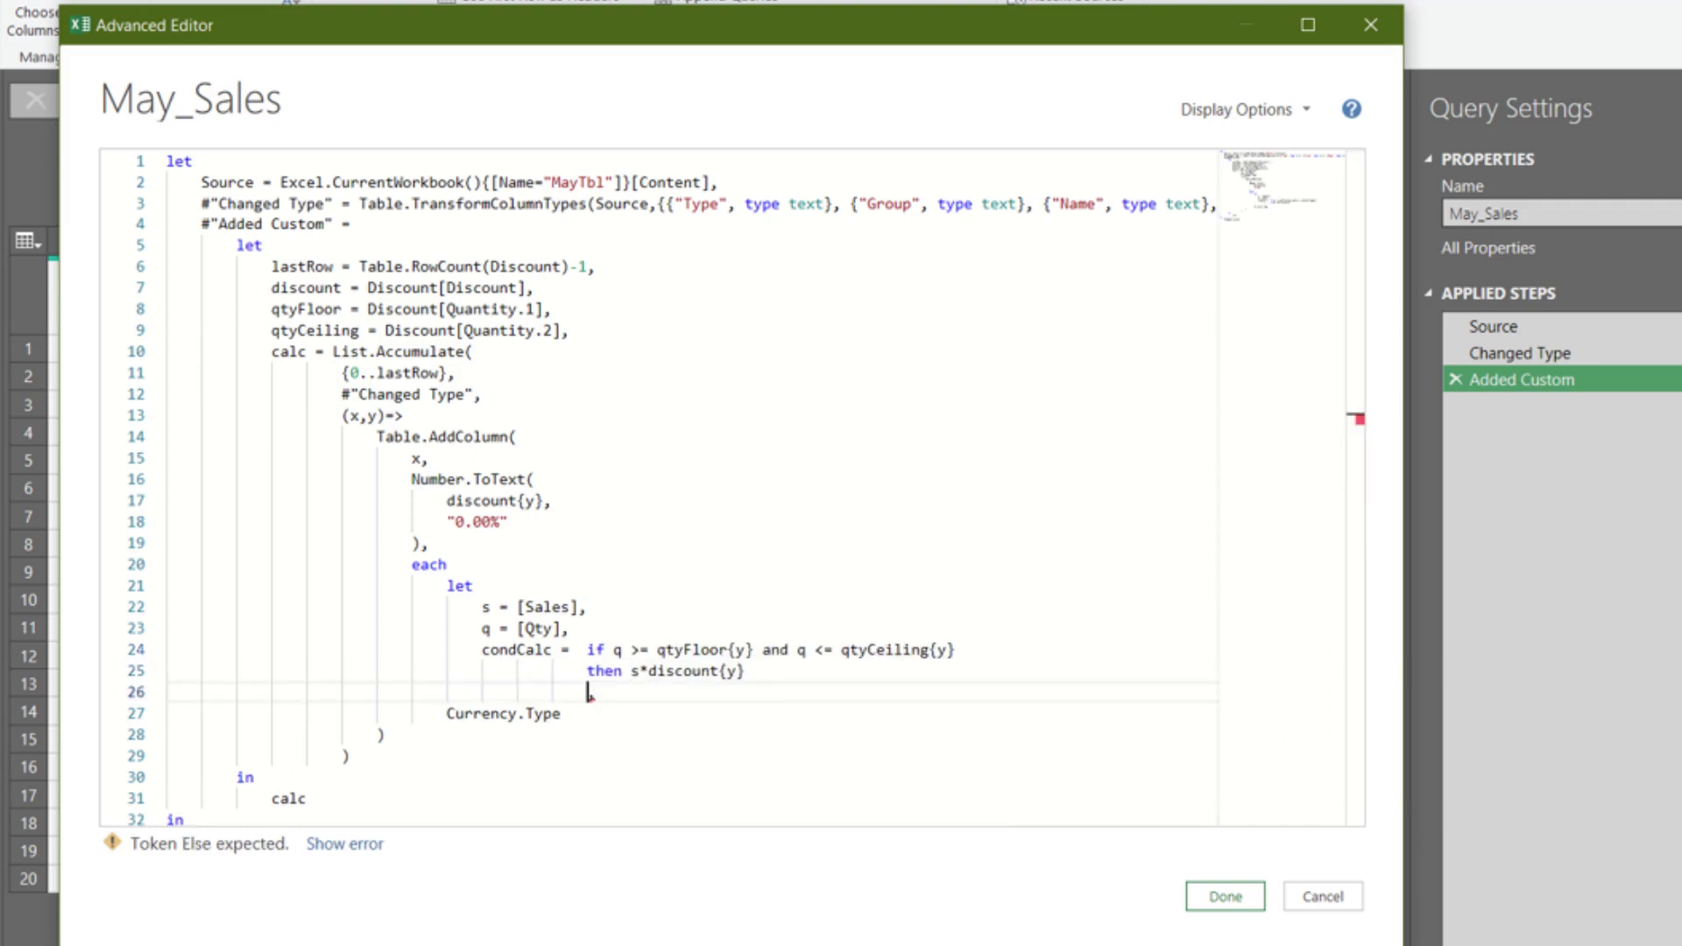
text(else 0,)
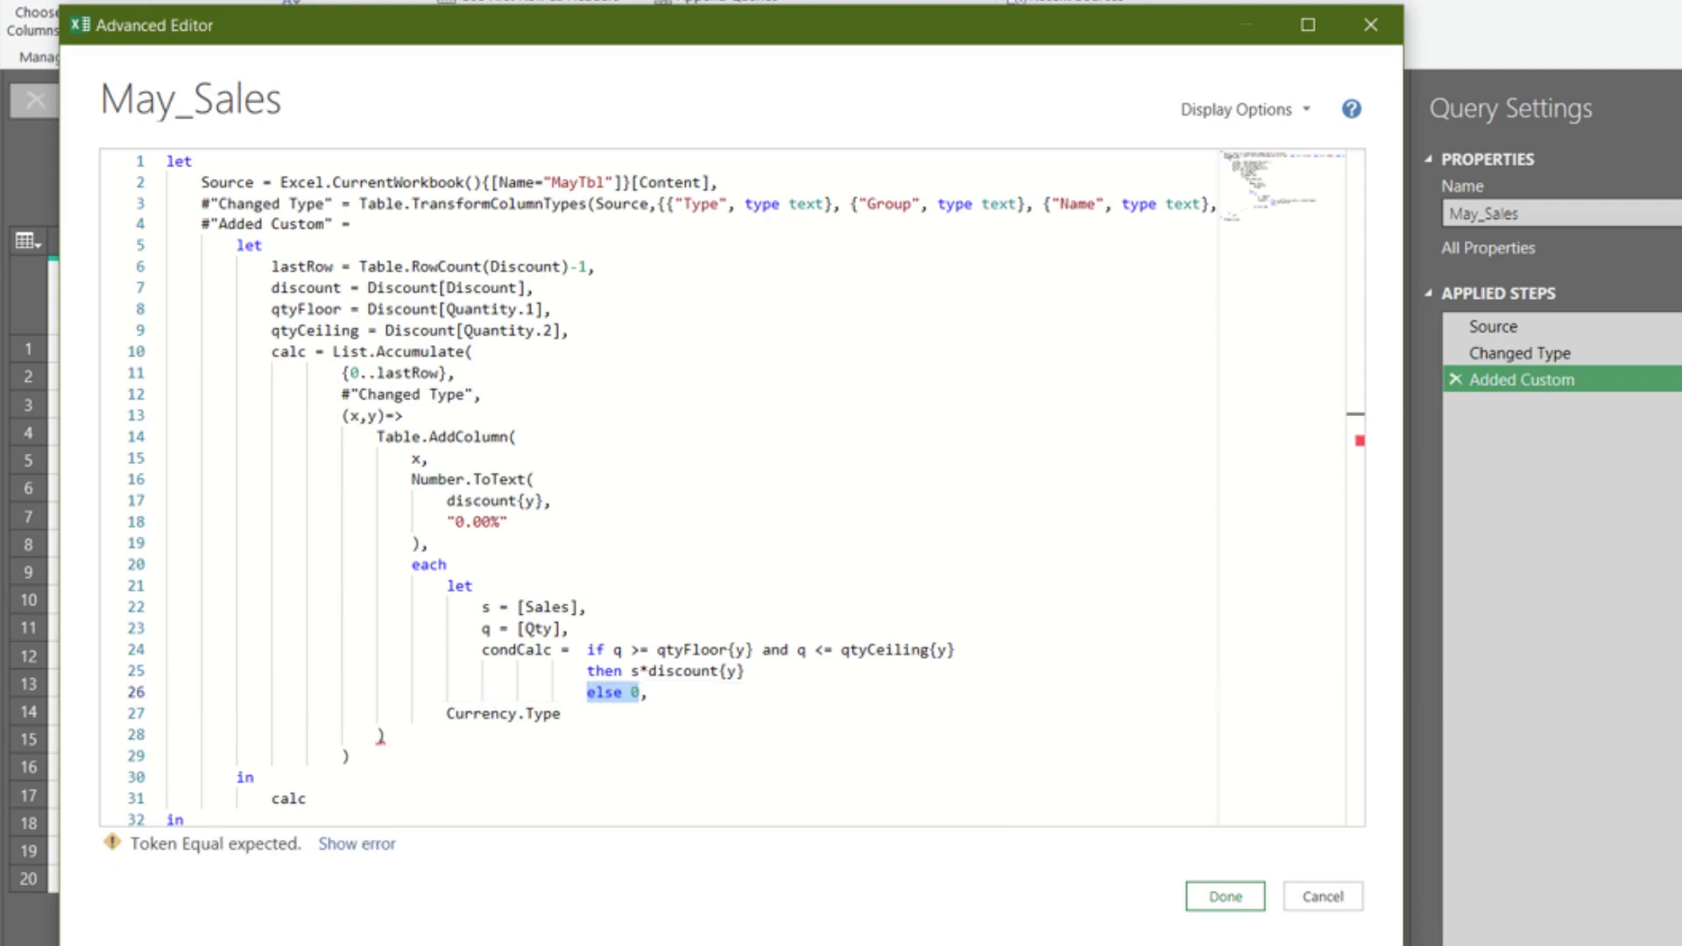
Close the nested let with in condCalc, followed by a comma before Currency.Type, and apply the query code.
key(Left)
key(Return)
text(in)
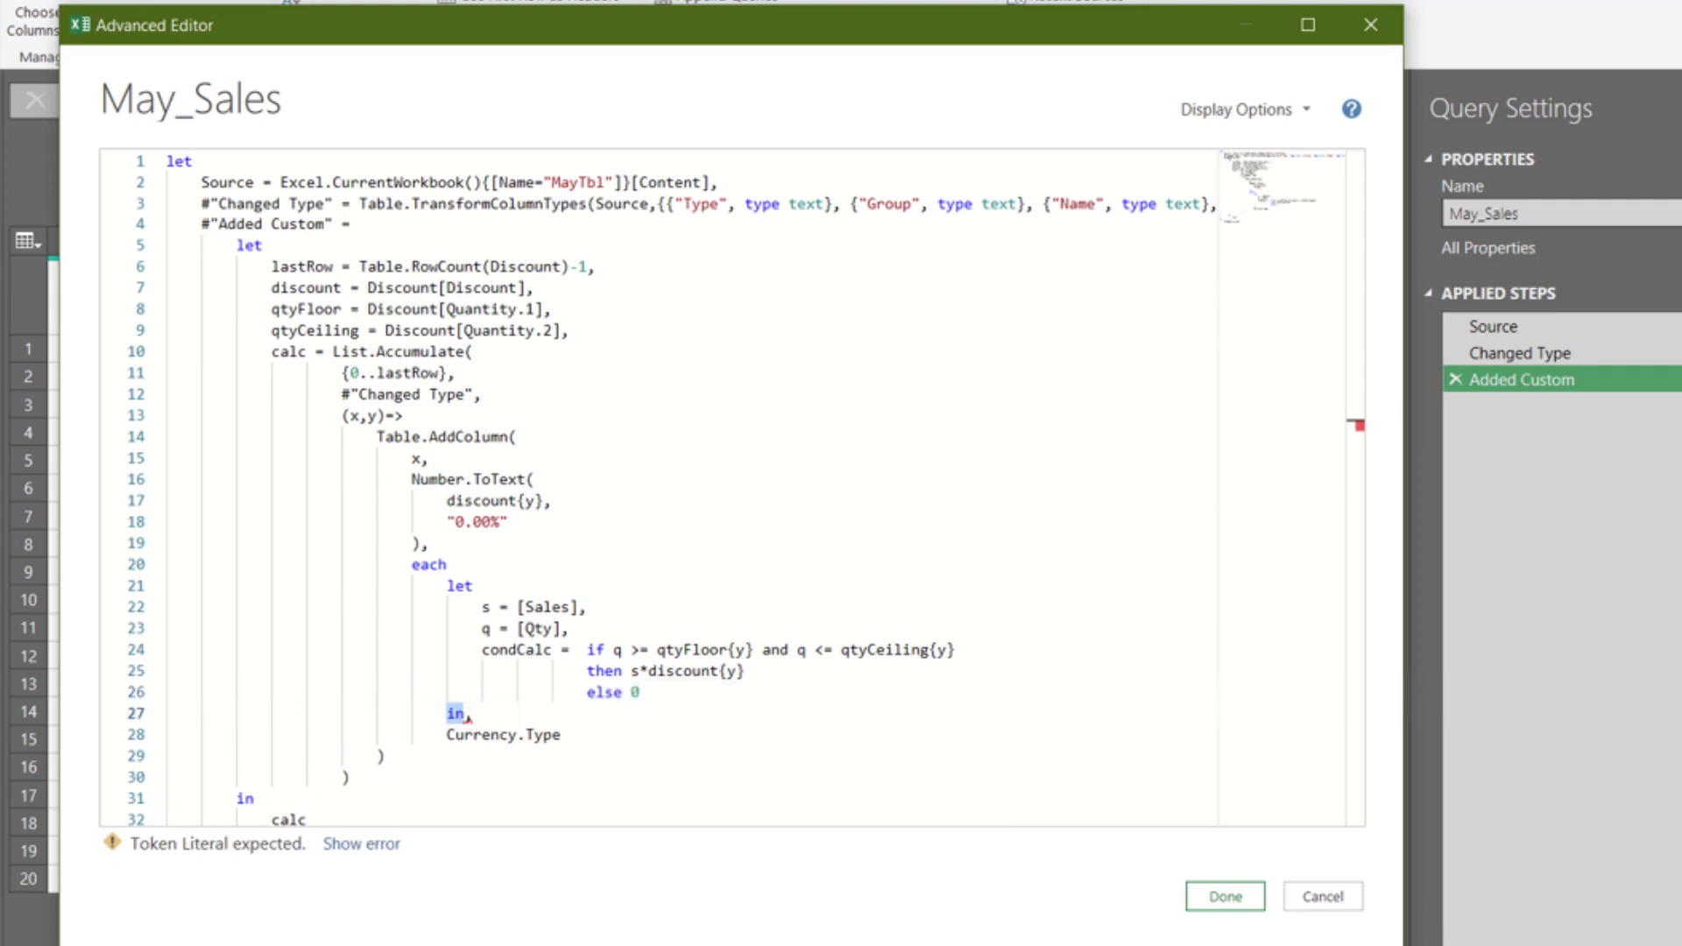
key(Return)
text(condCalc,)
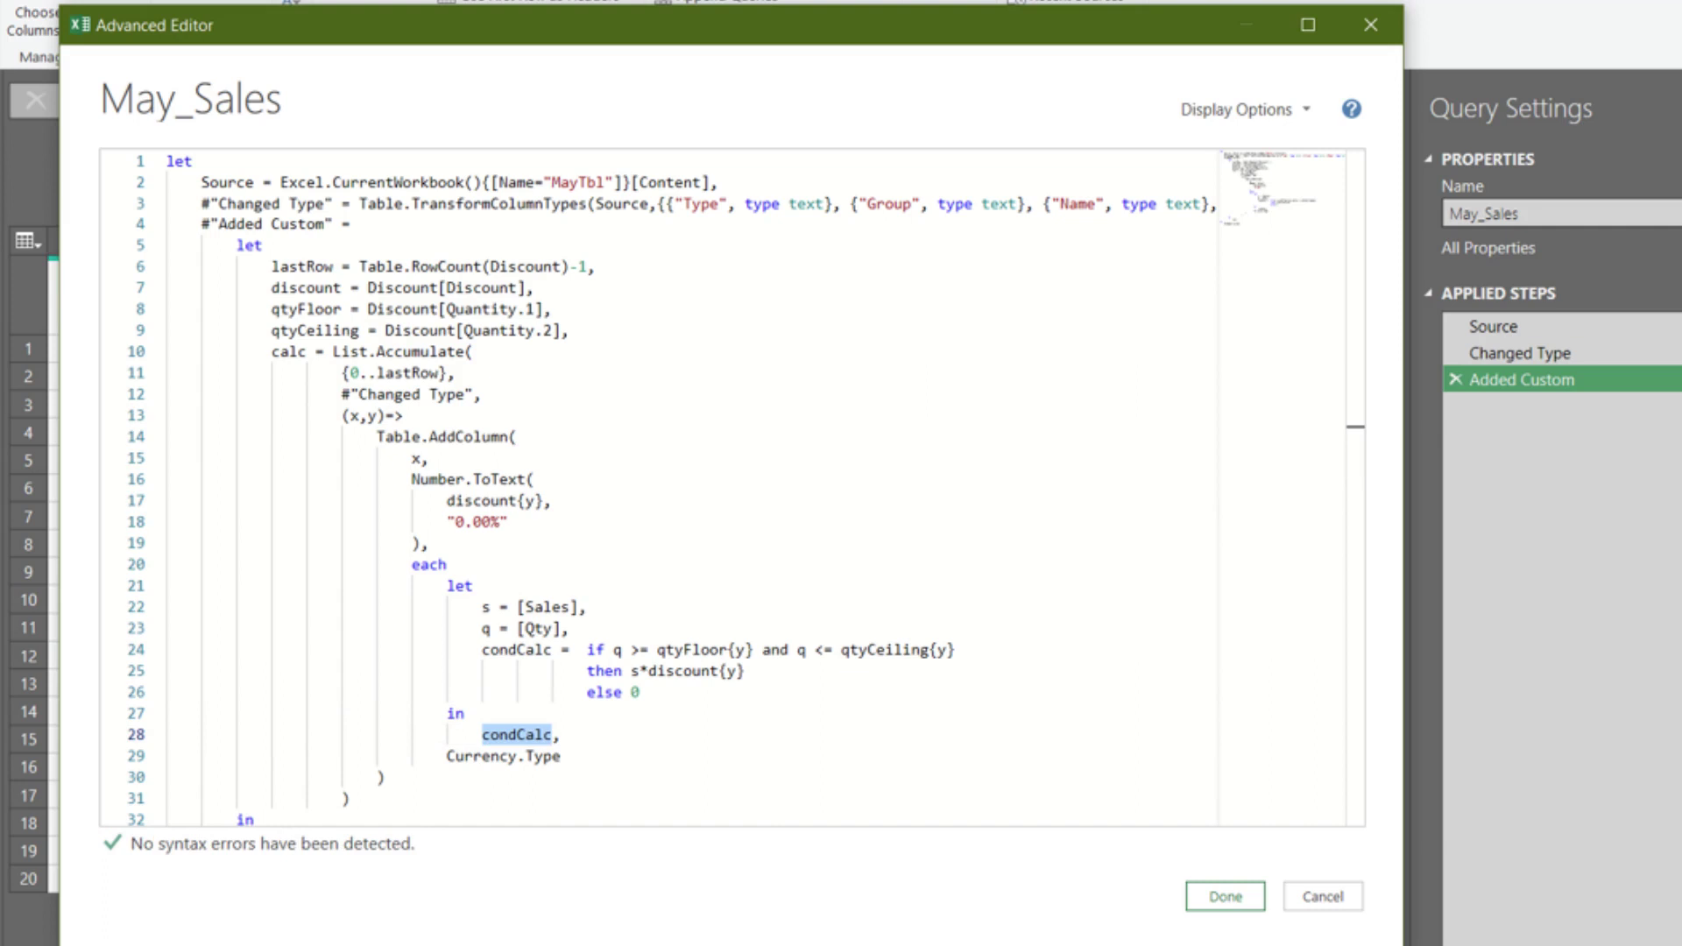
scroll(701, 526, down, 2)
click(1225, 896)
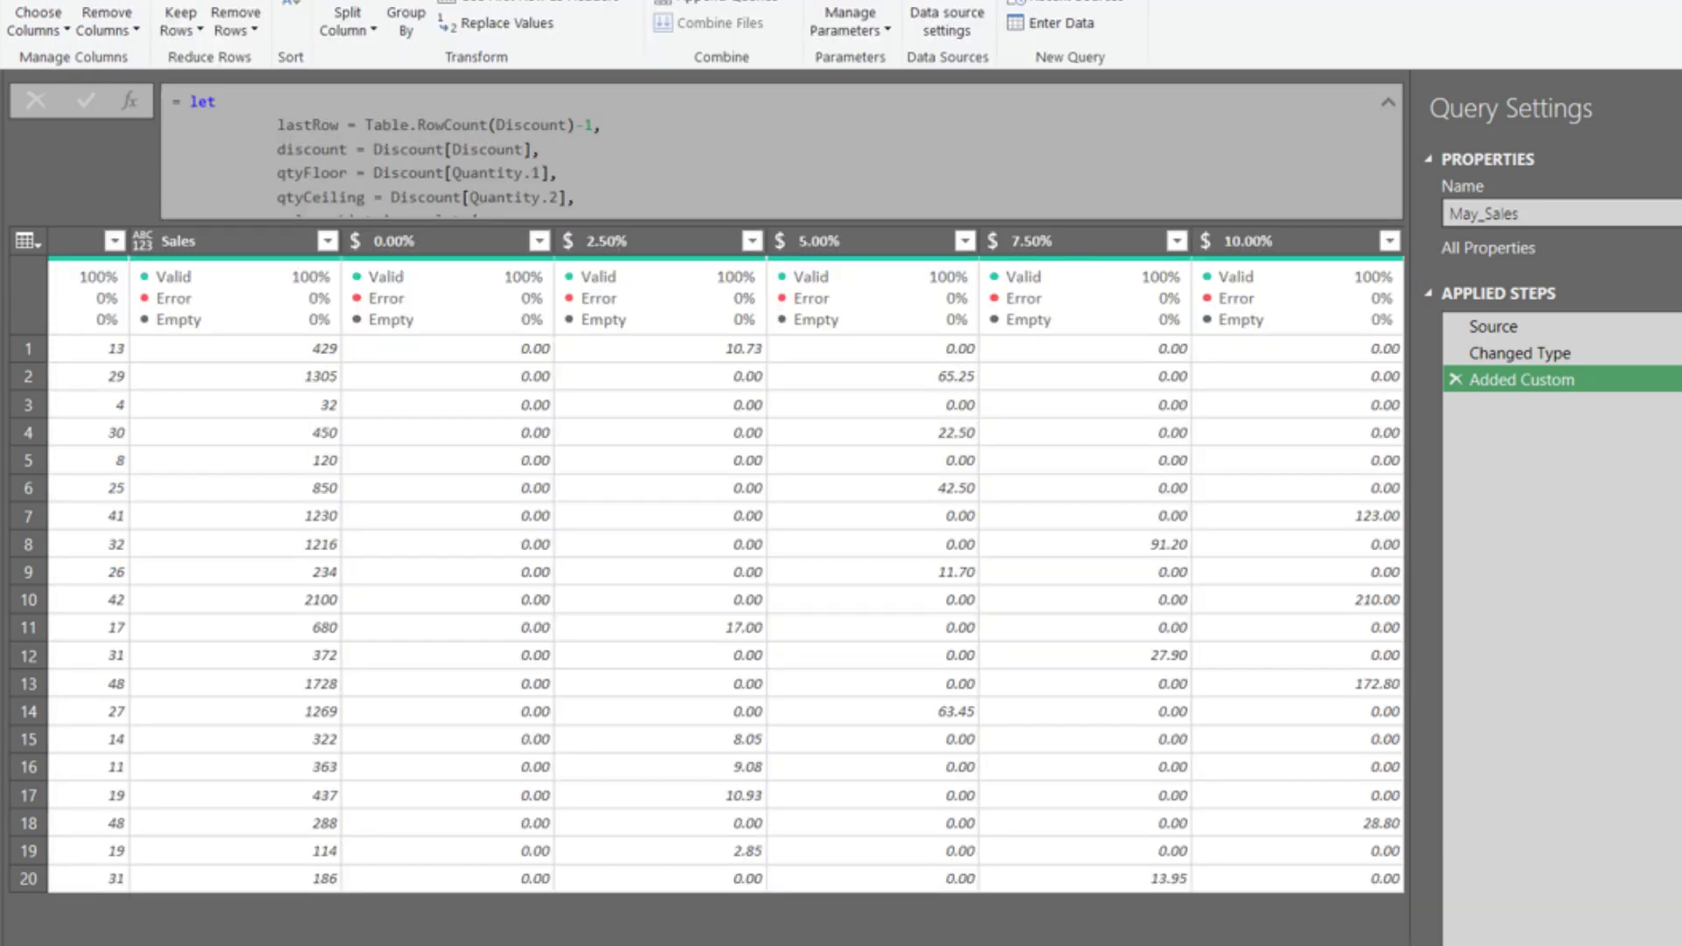